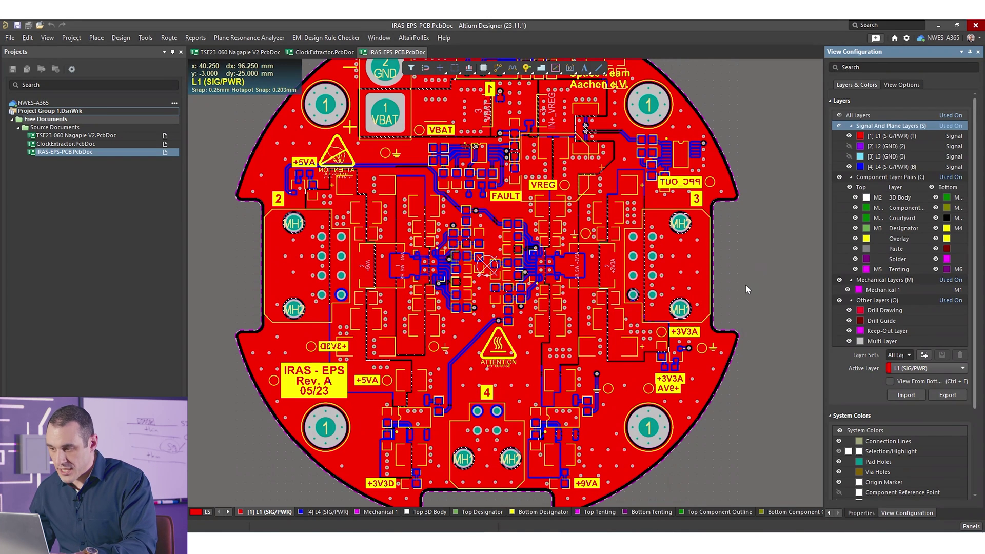
# Switch the IRAS-EPS board to 3D and make L2 (GND) the active layer.
pyautogui.press('3')
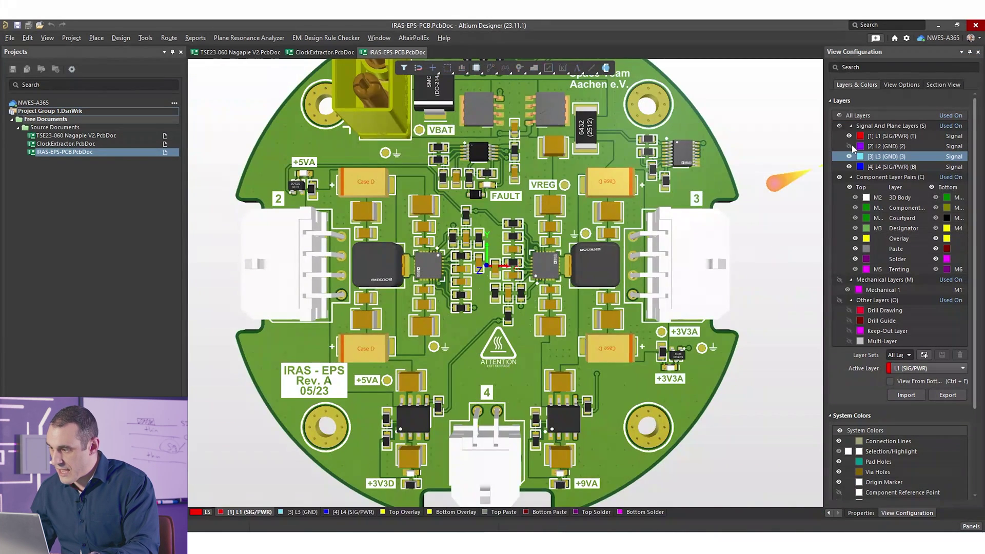
pyautogui.click(849, 146)
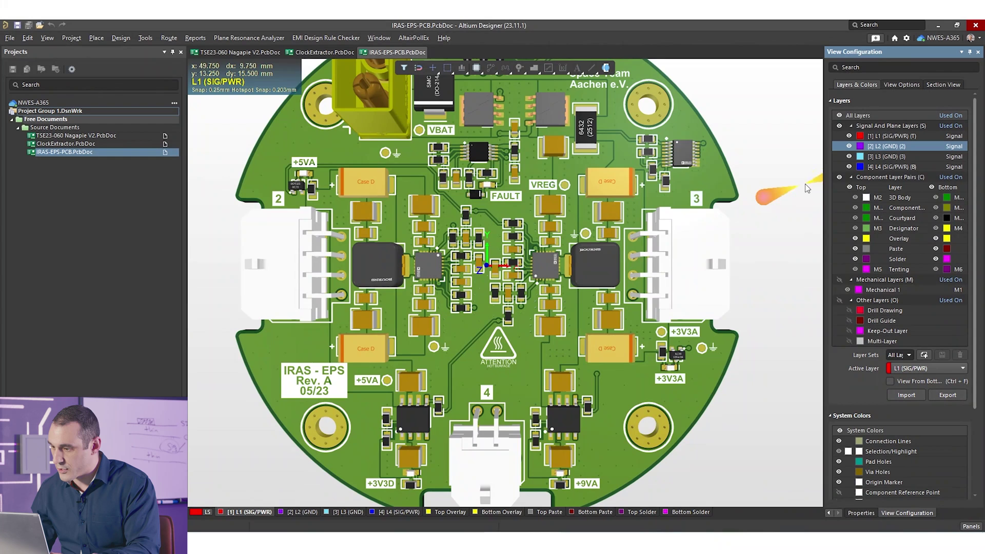
pyautogui.keyDown('ctrl'); pyautogui.scroll(-2, 752, 233); pyautogui.keyUp('ctrl')
pyautogui.keyDown('ctrl'); pyautogui.scroll(-2, 749, 227); pyautogui.keyUp('ctrl')
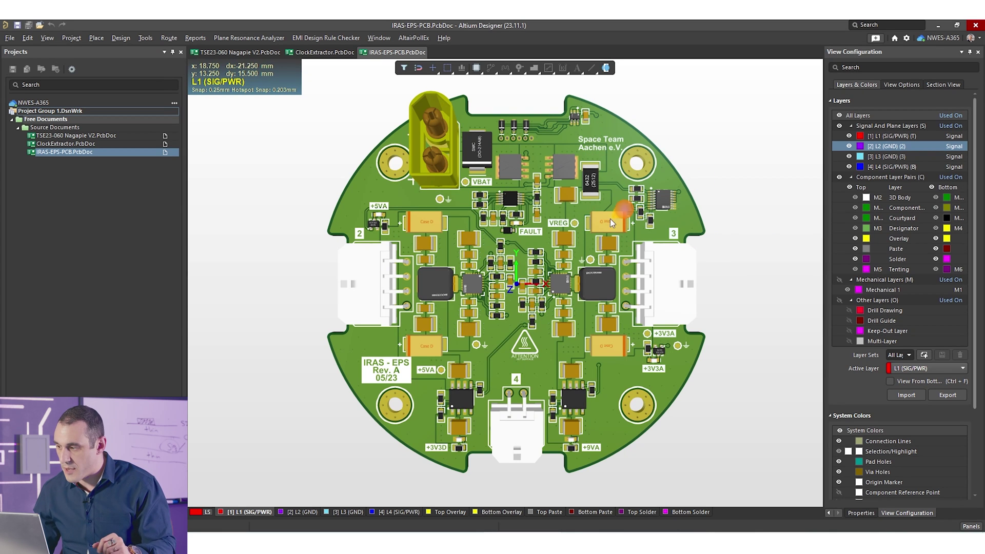
pyautogui.click(297, 512)
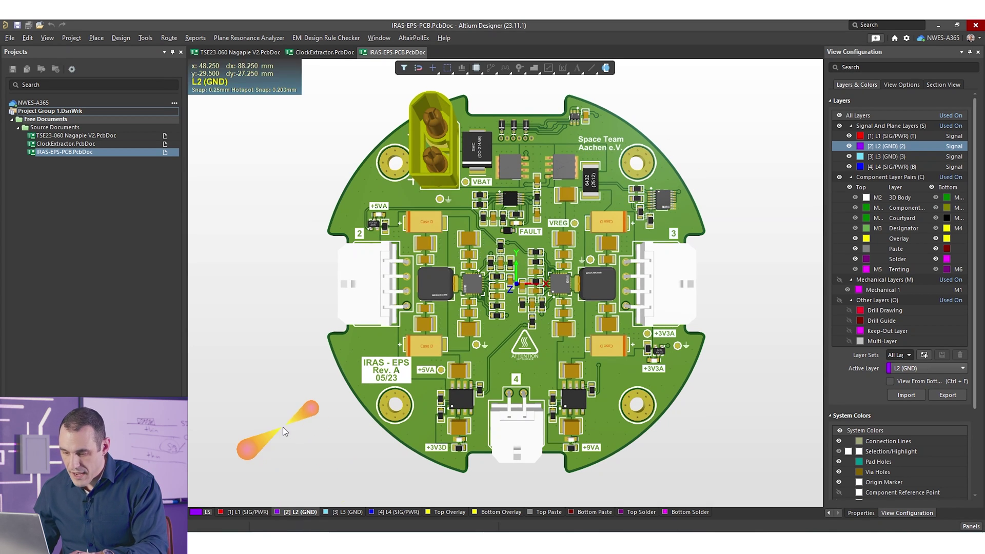
# Show L2 alone, step through L3 (GND) and L4 (SIG/PWR), then return to full 3D.
pyautogui.hotkey('shift', 's')
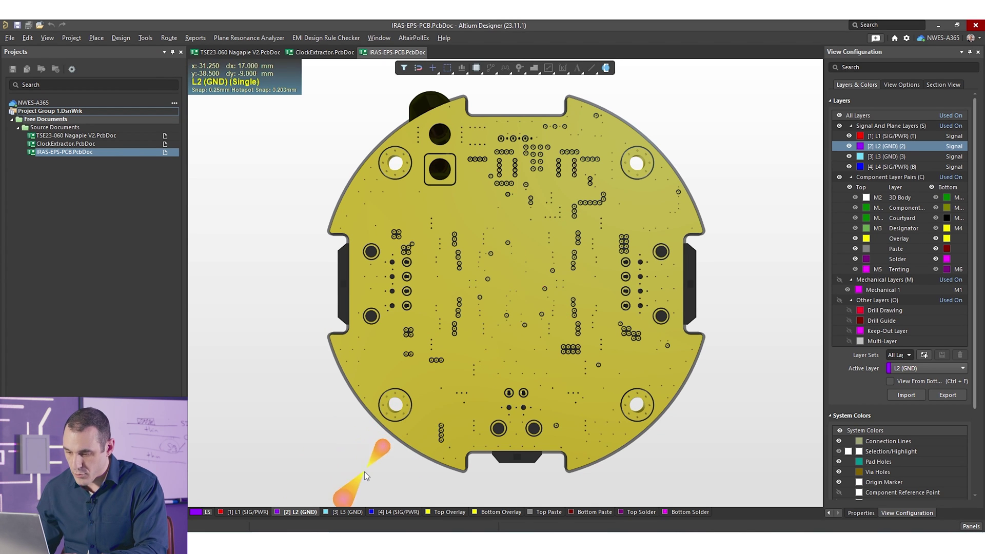
pyautogui.press('KP_Multiply')
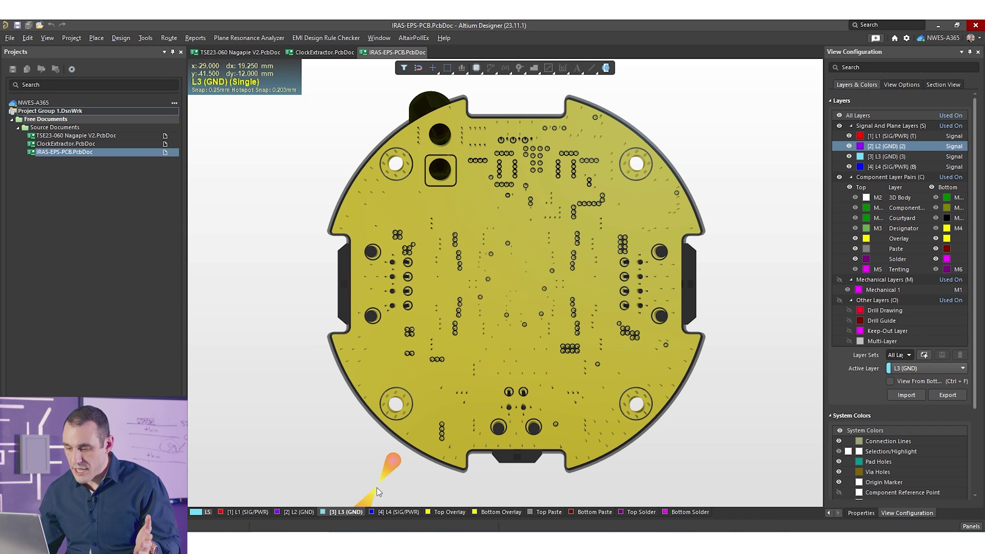
pyautogui.press('KP_Multiply')
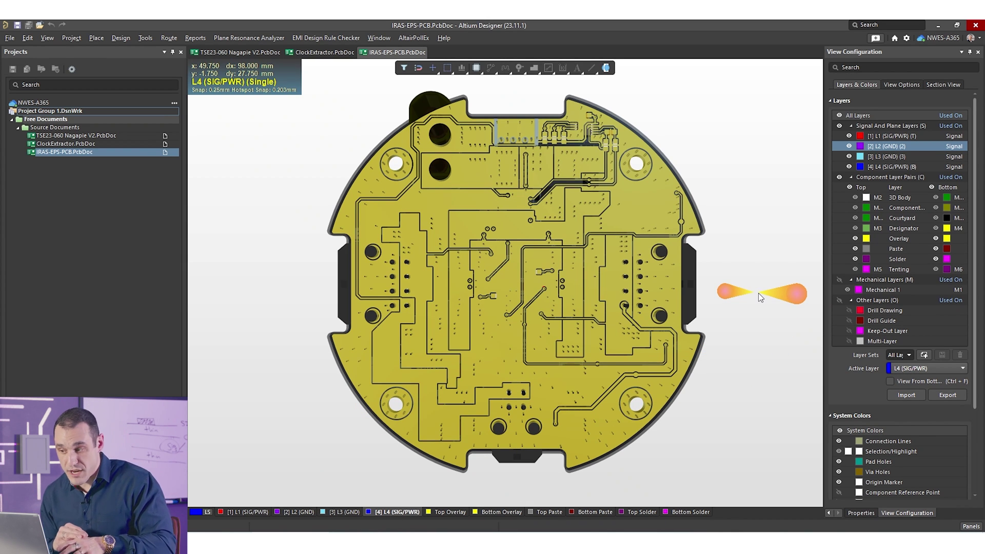
pyautogui.press('3')
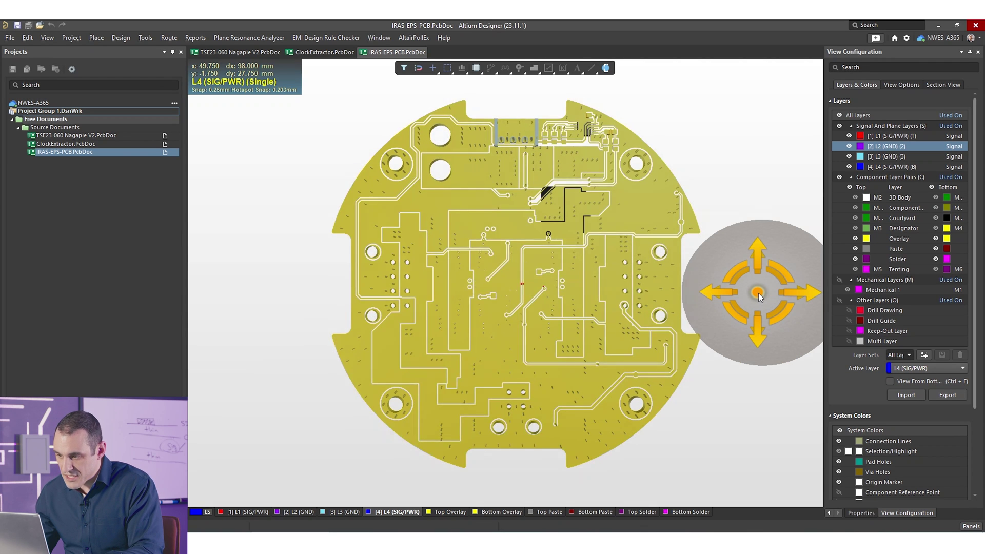
# Flip the board to its underside and zoom onto the IC, resistors and connector 1.
pyautogui.hotkey('ctrl', 'f')
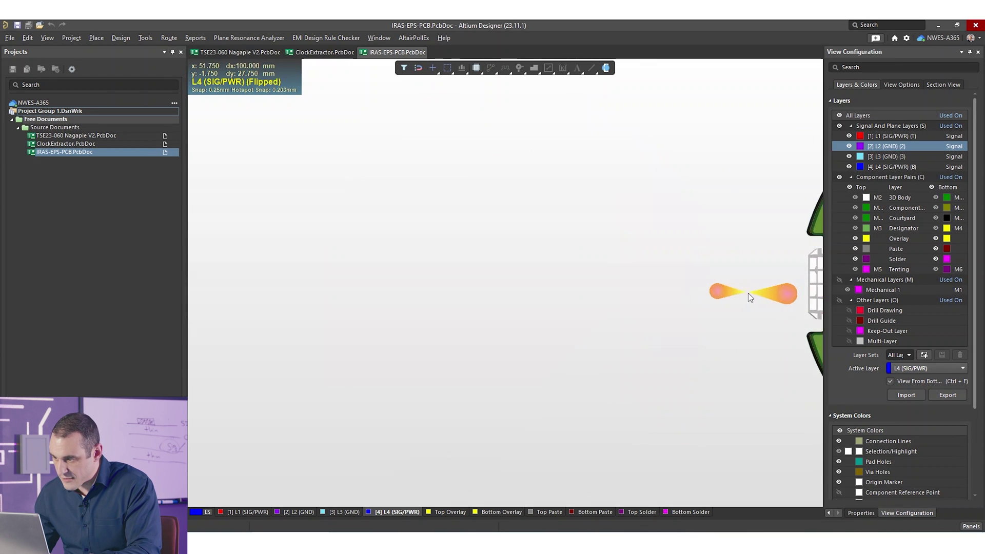
pyautogui.moveTo(748, 293); pyautogui.dragTo(217, 315, button='right')
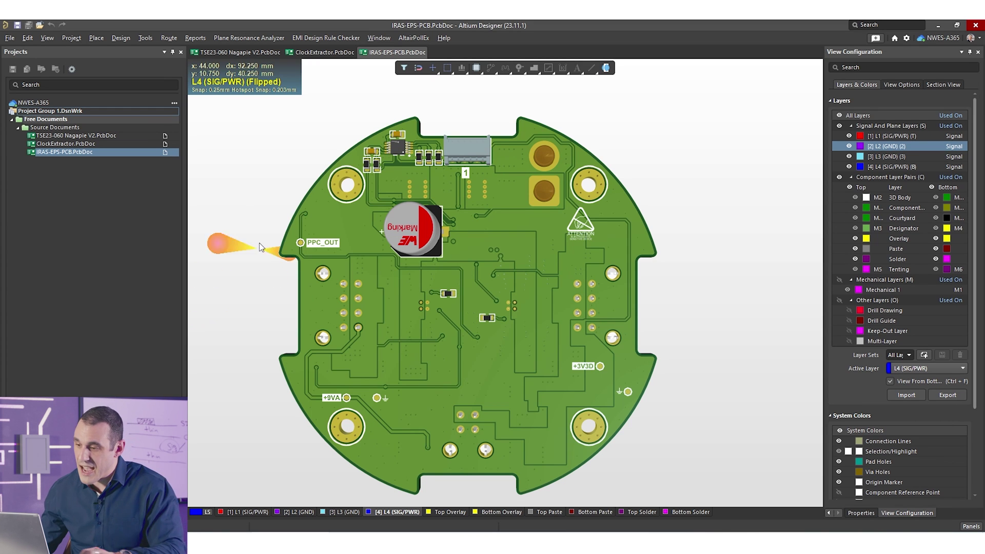
pyautogui.keyDown('ctrl'); pyautogui.scroll(5, 361, 150); pyautogui.keyUp('ctrl')
pyautogui.moveTo(376, 152); pyautogui.dragTo(324, 205, button='right')
pyautogui.keyDown('ctrl'); pyautogui.scroll(3, 367, 186); pyautogui.keyUp('ctrl')
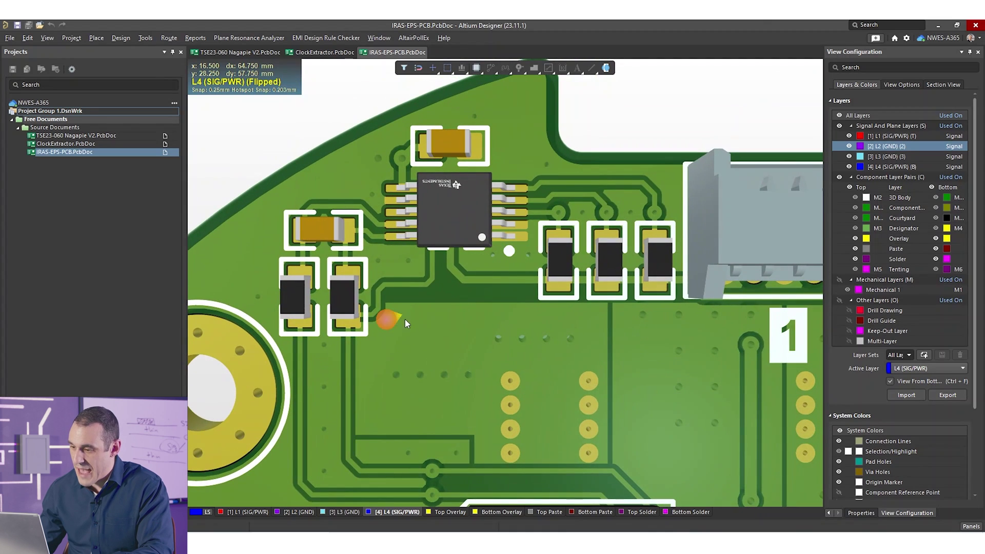
pyautogui.keyDown('ctrl'); pyautogui.scroll(-2, 448, 328); pyautogui.keyUp('ctrl')
pyautogui.keyDown('ctrl'); pyautogui.scroll(2, 447, 321); pyautogui.keyUp('ctrl')
pyautogui.moveTo(513, 279); pyautogui.dragTo(484, 214, button='right')
pyautogui.keyDown('ctrl'); pyautogui.scroll(1, 448, 261); pyautogui.keyUp('ctrl')
pyautogui.keyDown('ctrl'); pyautogui.scroll(-4, 474, 307); pyautogui.keyUp('ctrl')
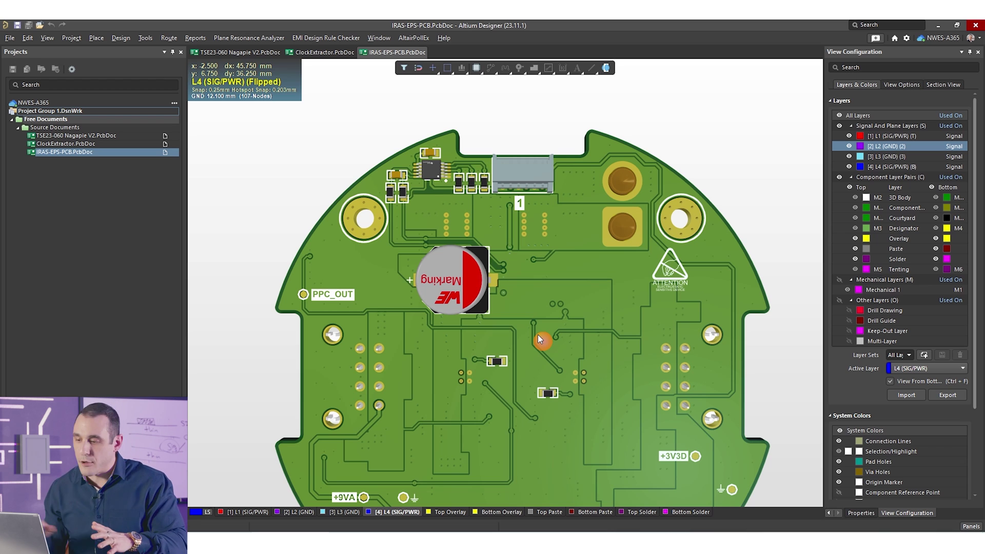
pyautogui.keyDown('ctrl'); pyautogui.scroll(-2, 554, 306); pyautogui.keyUp('ctrl')
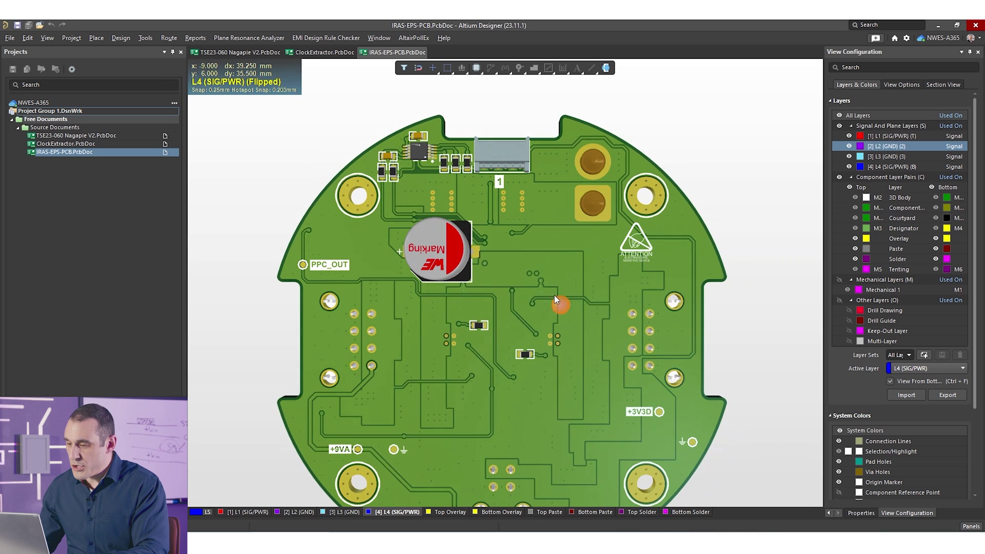
# Compare with the top side, flip back to the bottom, then zoom onto the top-edge connector.
pyautogui.hotkey('ctrl', 'f')
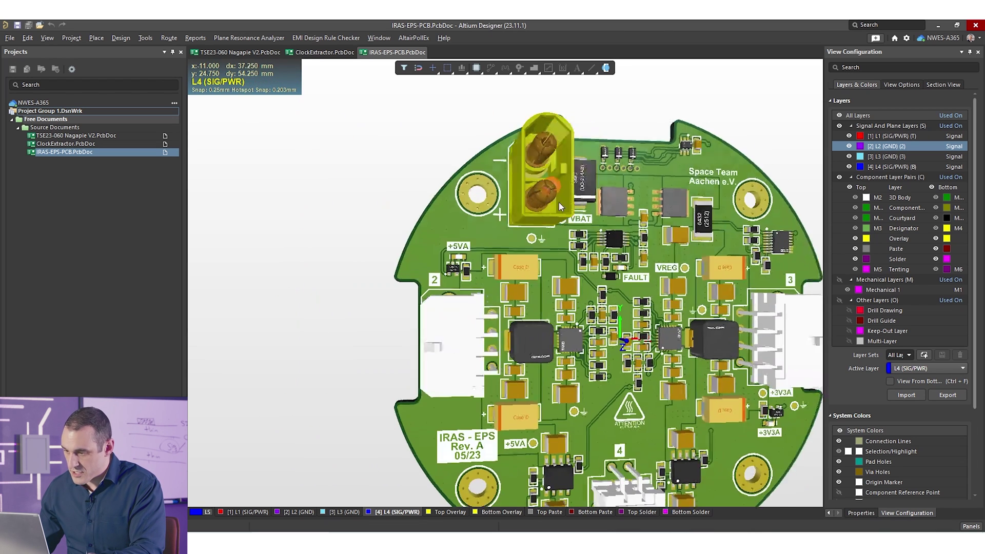
pyautogui.moveTo(442, 246); pyautogui.dragTo(386, 251, button='right')
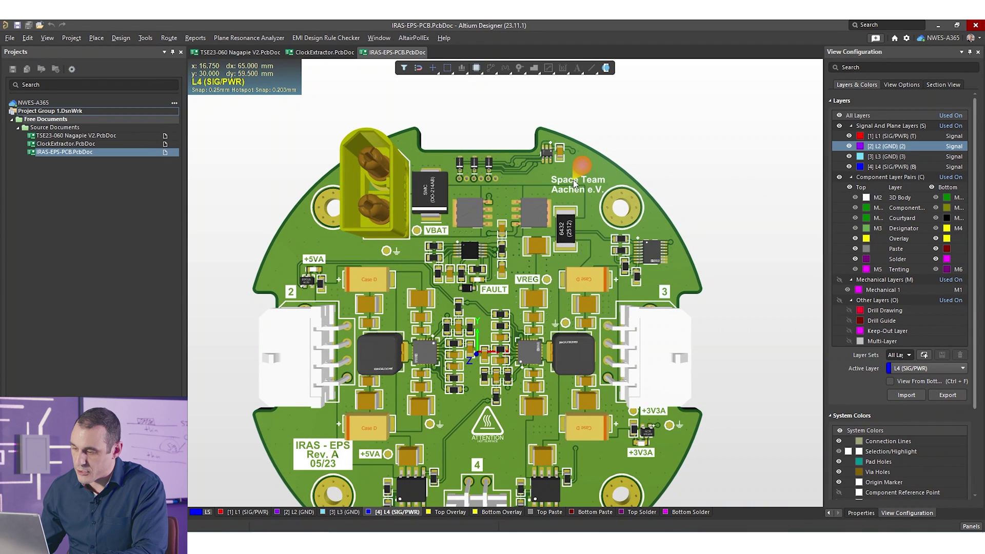
pyautogui.hotkey('ctrl', 'f')
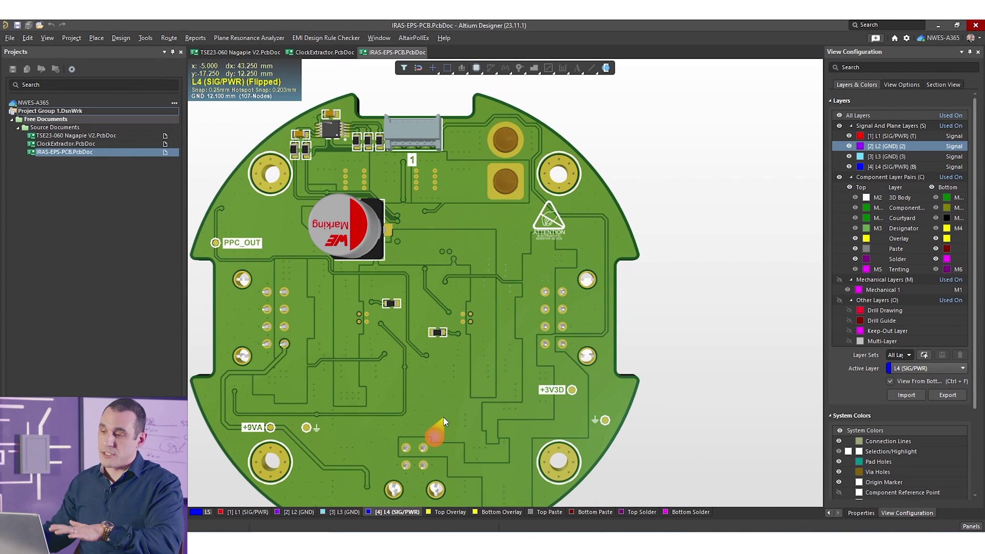
pyautogui.keyDown('ctrl'); pyautogui.scroll(4, 385, 116); pyautogui.keyUp('ctrl')
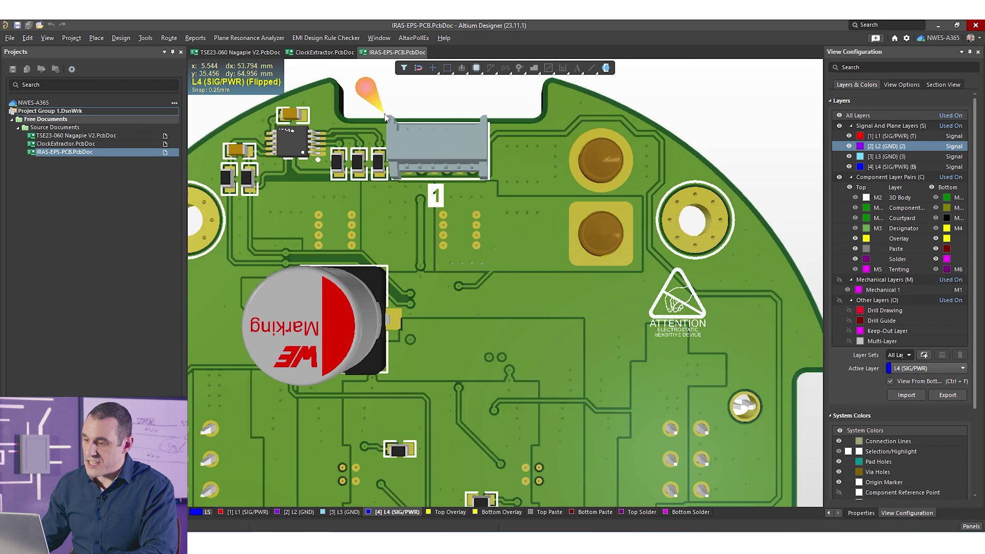
pyautogui.keyDown('ctrl'); pyautogui.scroll(2, 427, 144); pyautogui.keyUp('ctrl')
pyautogui.moveTo(426, 143); pyautogui.dragTo(387, 224, button='right')
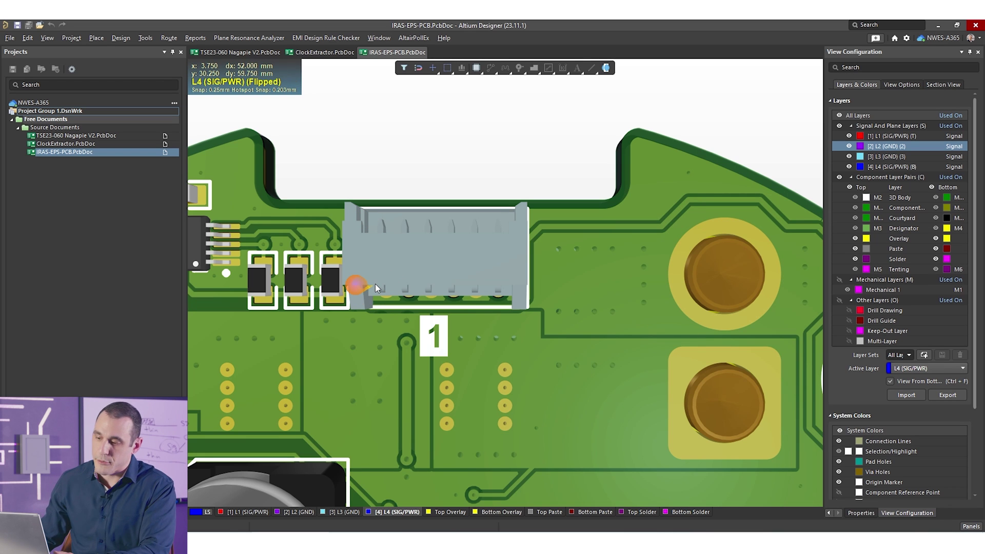
pyautogui.click(323, 52)
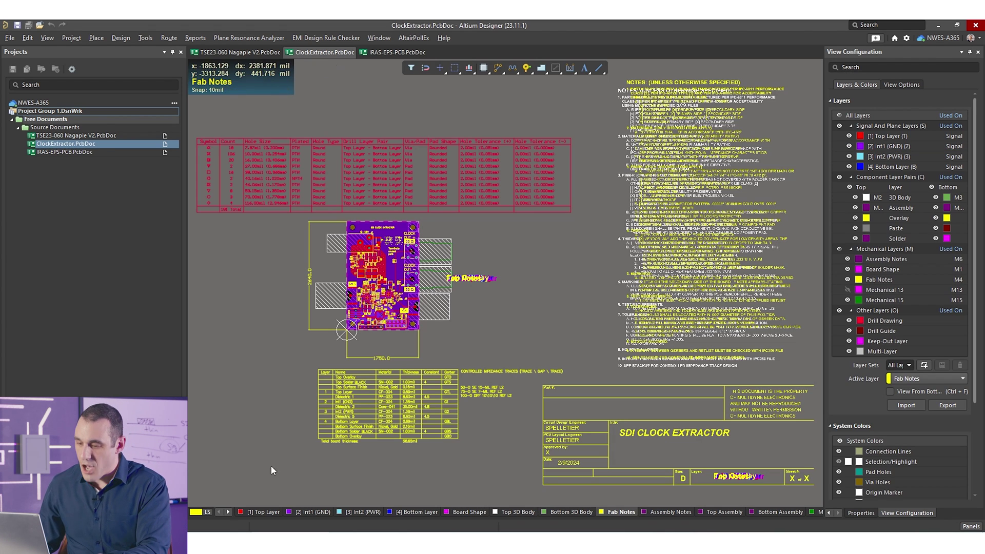
# Make Top Layer active, frame the ClockExtractor board, and render it in 3D.
pyautogui.click(265, 512)
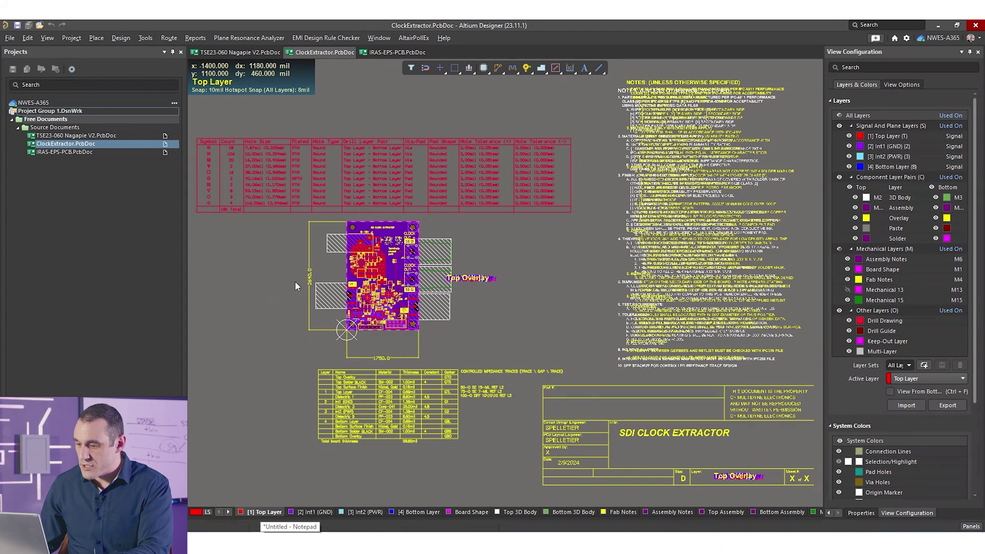
pyautogui.keyDown('shift'); pyautogui.hscroll(-3, 379, 253); pyautogui.keyUp('shift')
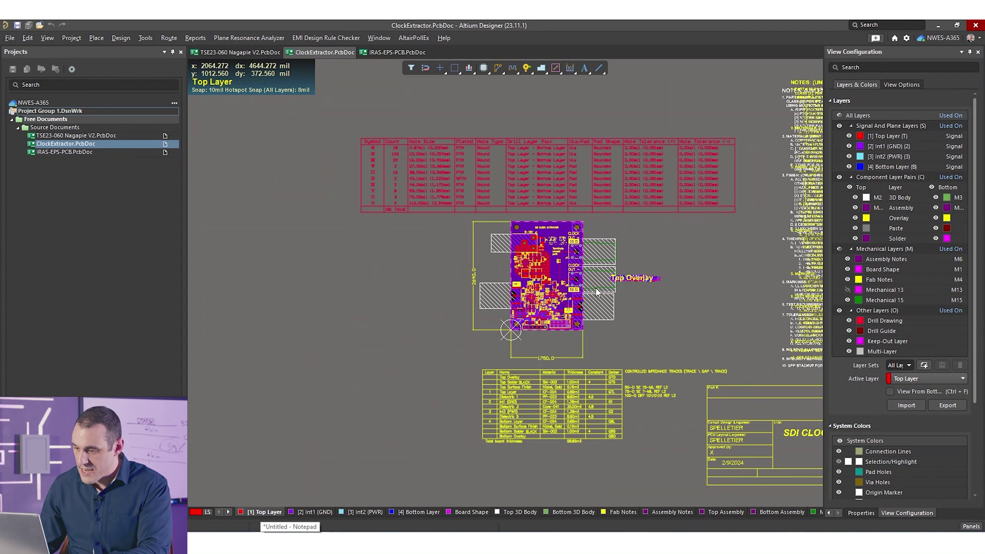
pyautogui.keyDown('ctrl'); pyautogui.scroll(5, 596, 288); pyautogui.keyUp('ctrl')
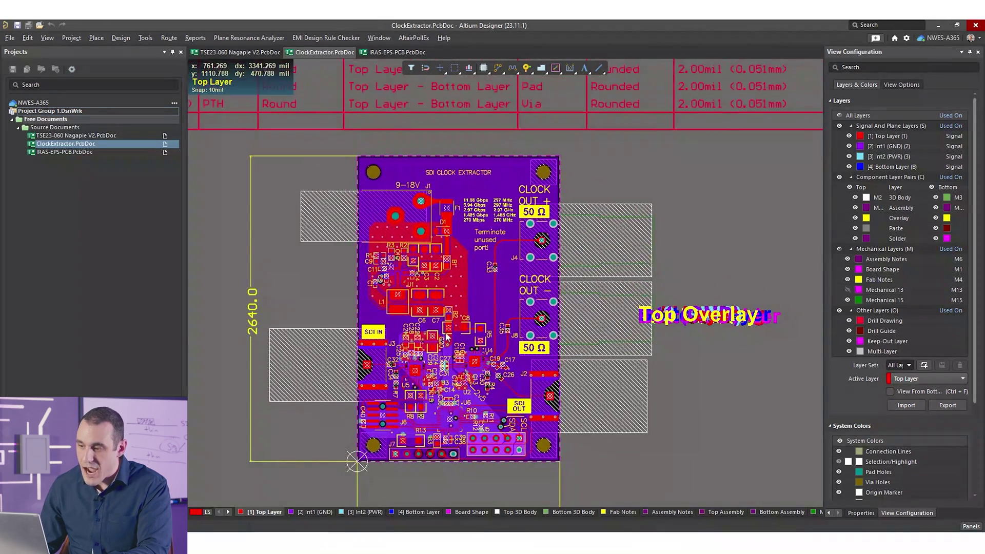
pyautogui.keyDown('ctrl'); pyautogui.scroll(3, 446, 336); pyautogui.keyUp('ctrl')
pyautogui.keyDown('ctrl'); pyautogui.scroll(-1, 462, 323); pyautogui.keyUp('ctrl')
pyautogui.scroll(-3, 491, 307)
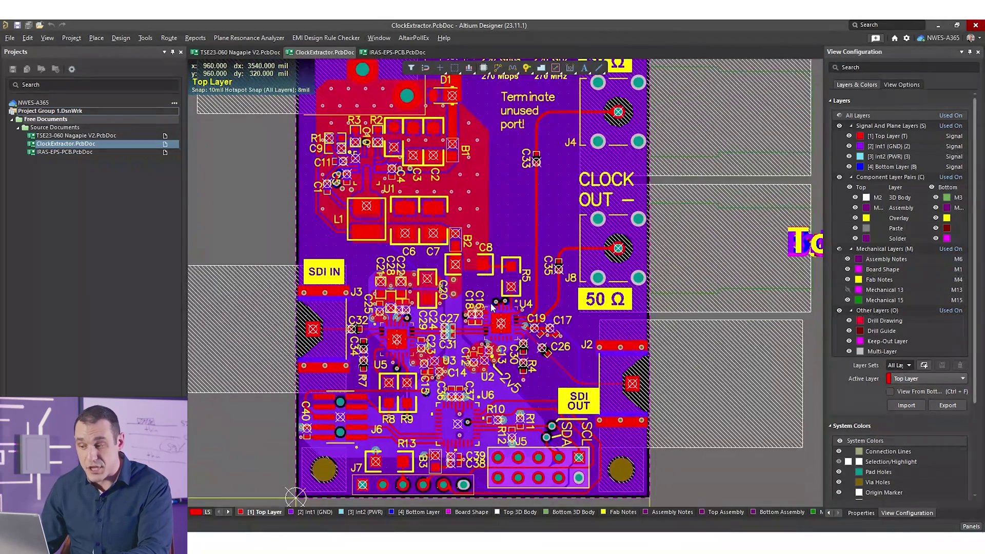
pyautogui.keyDown('ctrl'); pyautogui.scroll(-1, 492, 307); pyautogui.keyUp('ctrl')
pyautogui.scroll(1, 483, 298)
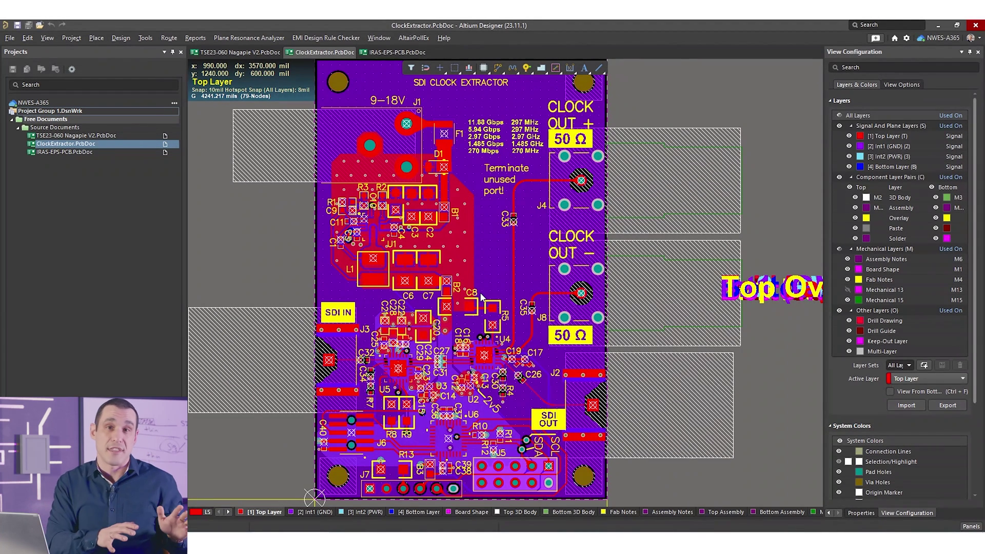
pyautogui.press('3')
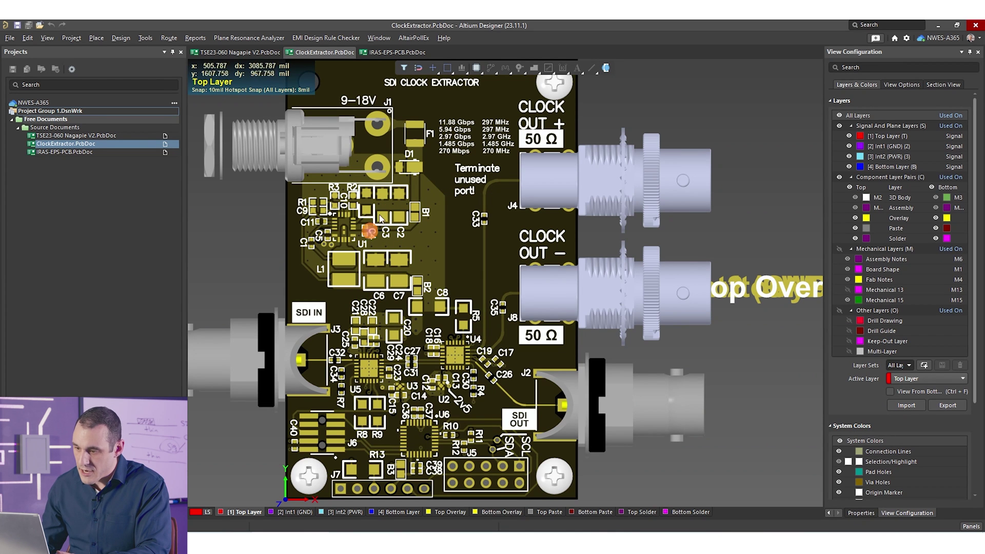
# Flip the 3D ClockExtractor board and reposition it to view the underside.
pyautogui.keyDown('ctrl'); pyautogui.scroll(4, 521, 345); pyautogui.keyUp('ctrl')
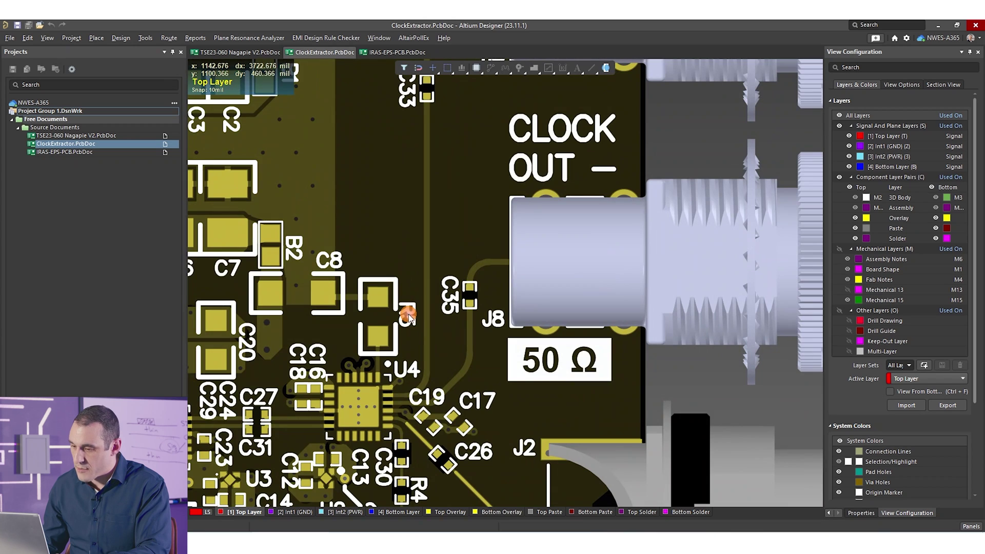
pyautogui.keyDown('ctrl'); pyautogui.scroll(-4, 409, 318); pyautogui.keyUp('ctrl')
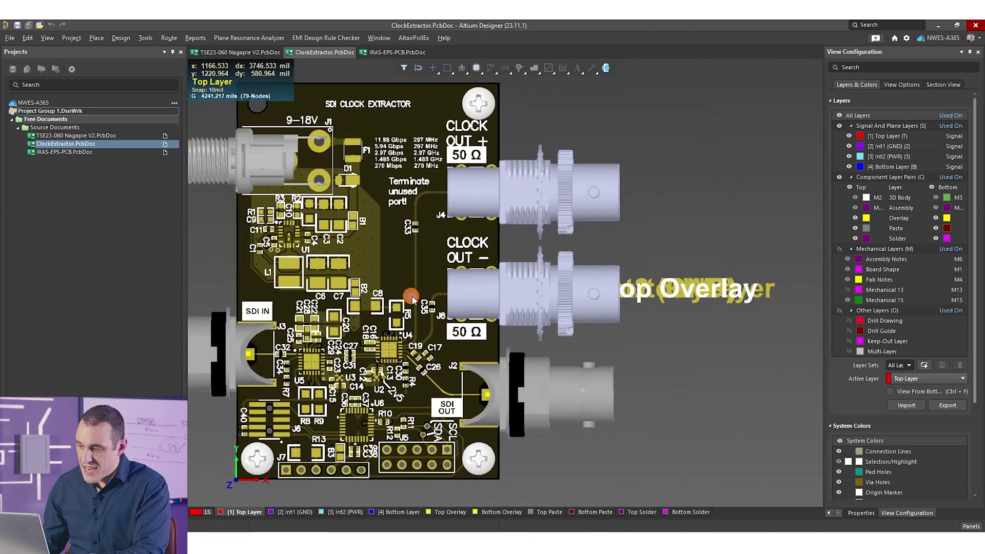
pyautogui.hotkey('ctrl', 'f')
pyautogui.moveTo(407, 293); pyautogui.dragTo(347, 259, button='right')
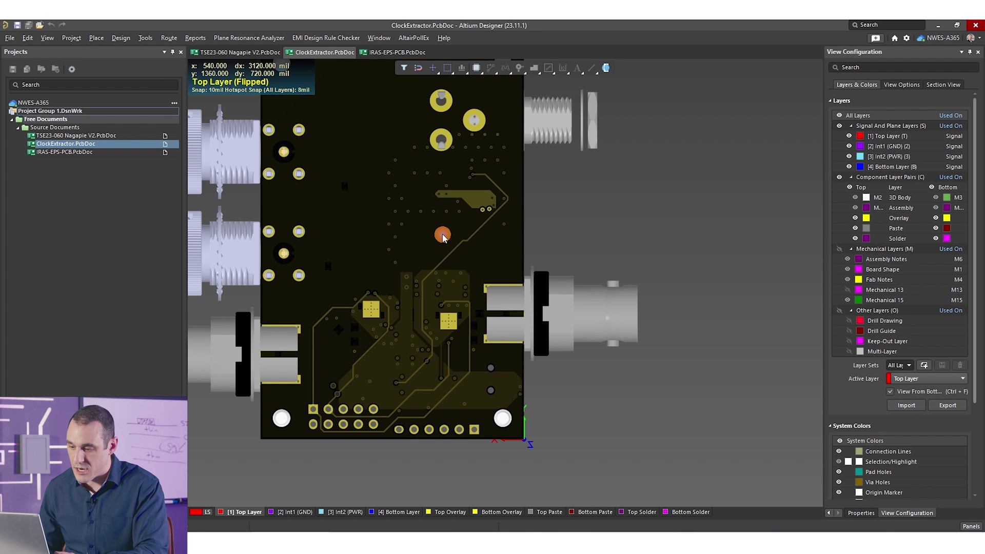
# Reset to the top-down view and show only the top-layer copper.
pyautogui.press('8')
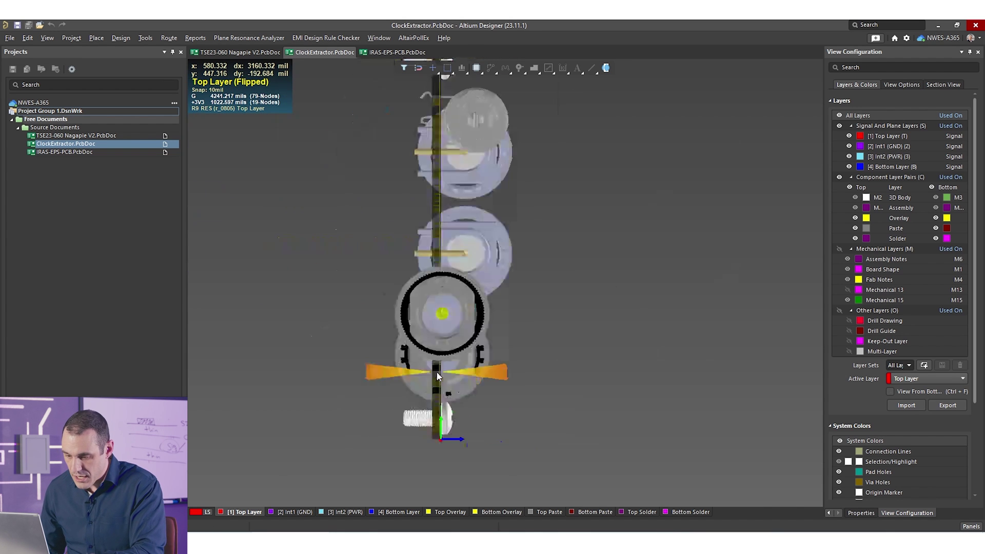
pyautogui.press('0')
pyautogui.hotkey('shift', 's')
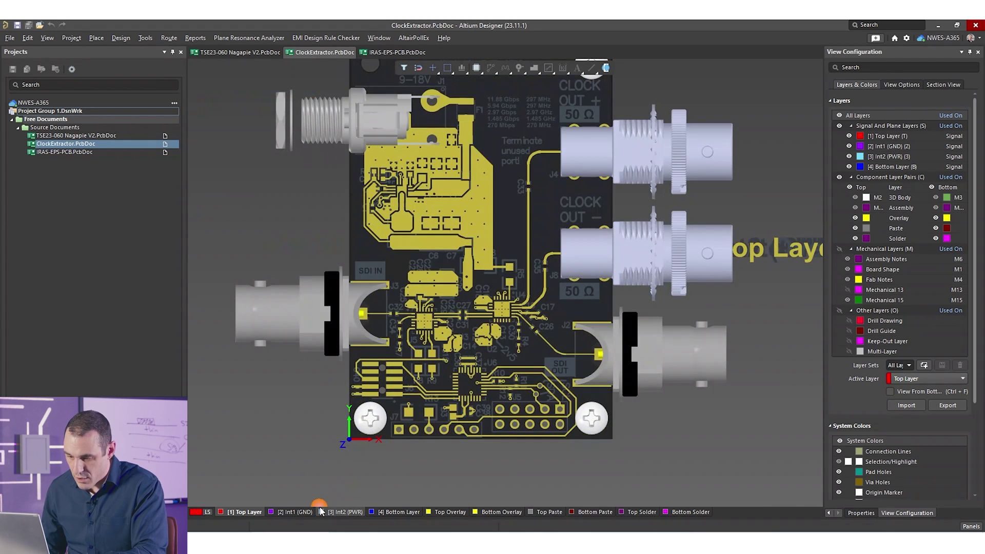
pyautogui.click(314, 512)
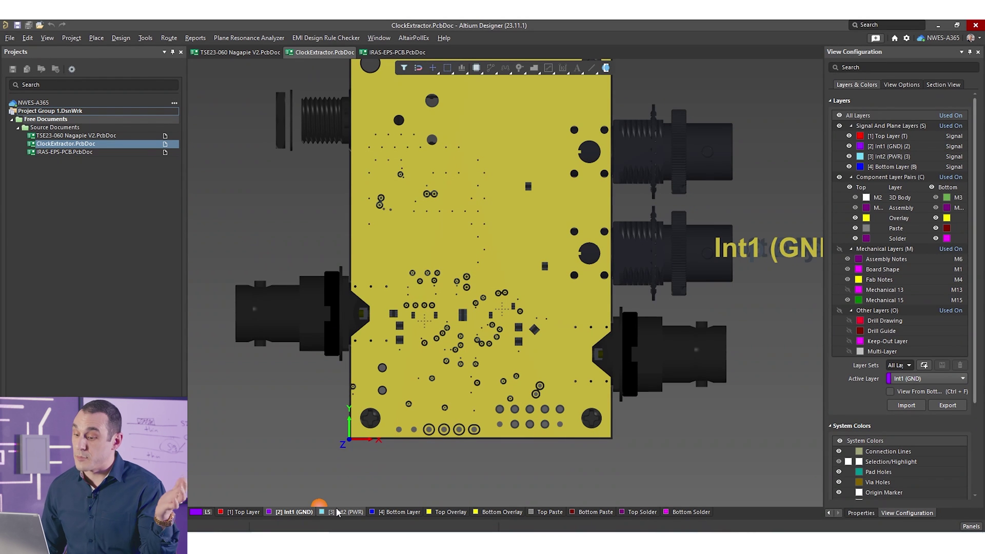
pyautogui.click(337, 512)
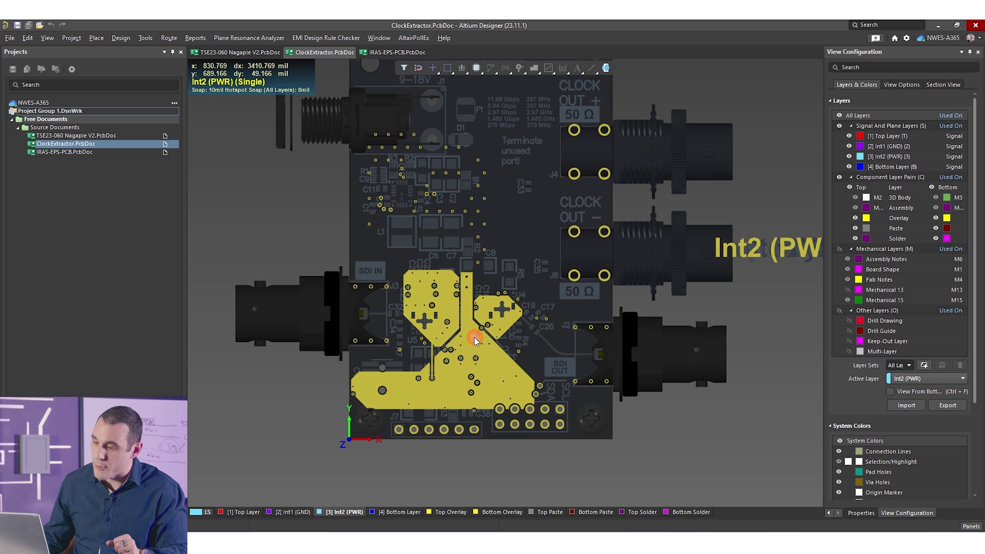
pyautogui.click(395, 513)
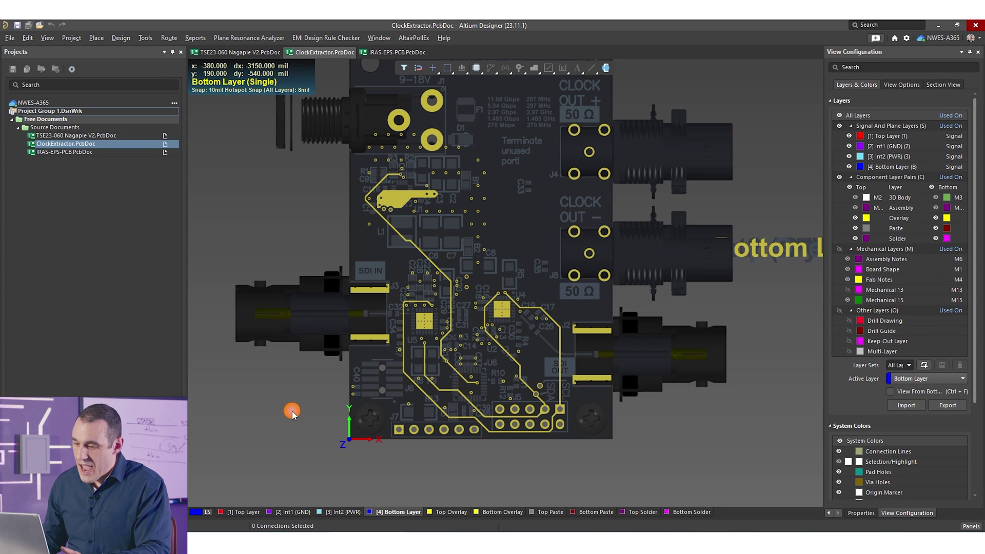
pyautogui.middleClick(310, 462)
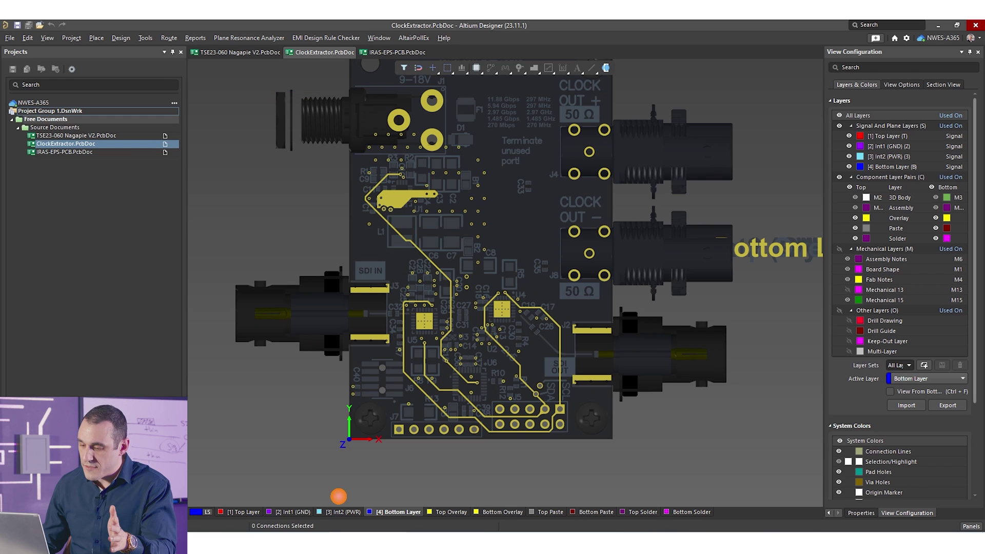
pyautogui.click(340, 511)
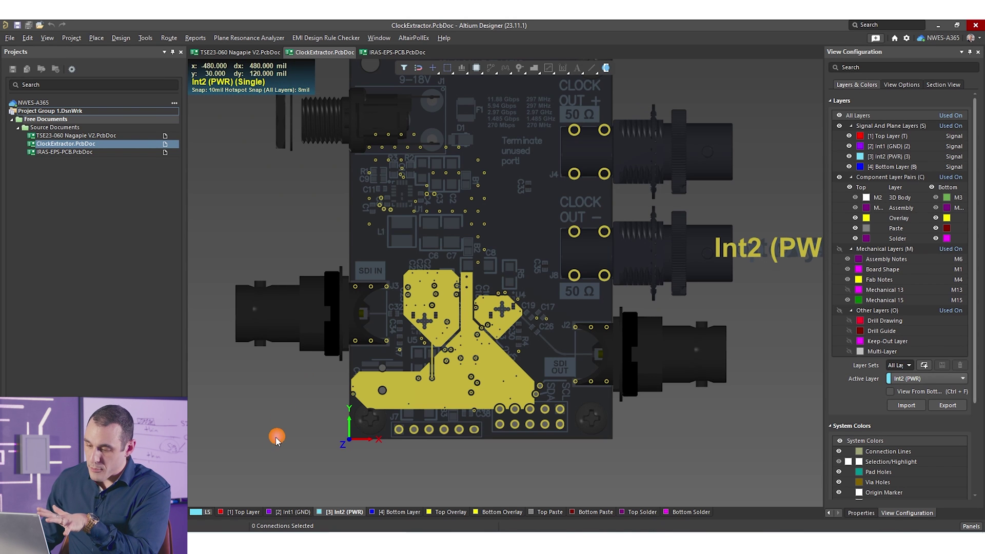
pyautogui.click(242, 510)
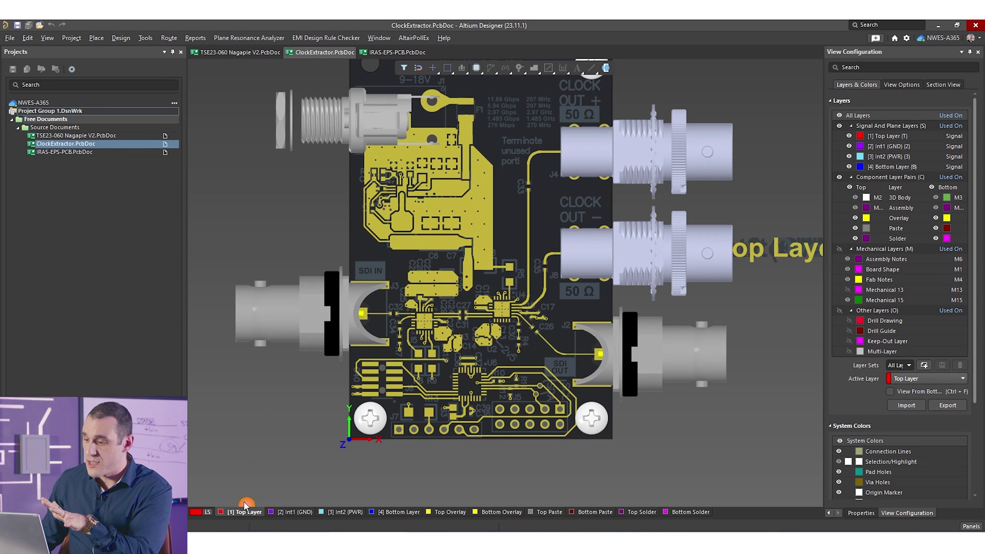
# Pan over the J8 and CLOCK OUT connector traces, then switch to TSE23-060 Nagapie V2.PcbDoc.
pyautogui.moveTo(505, 293); pyautogui.dragTo(446, 324, button='right')
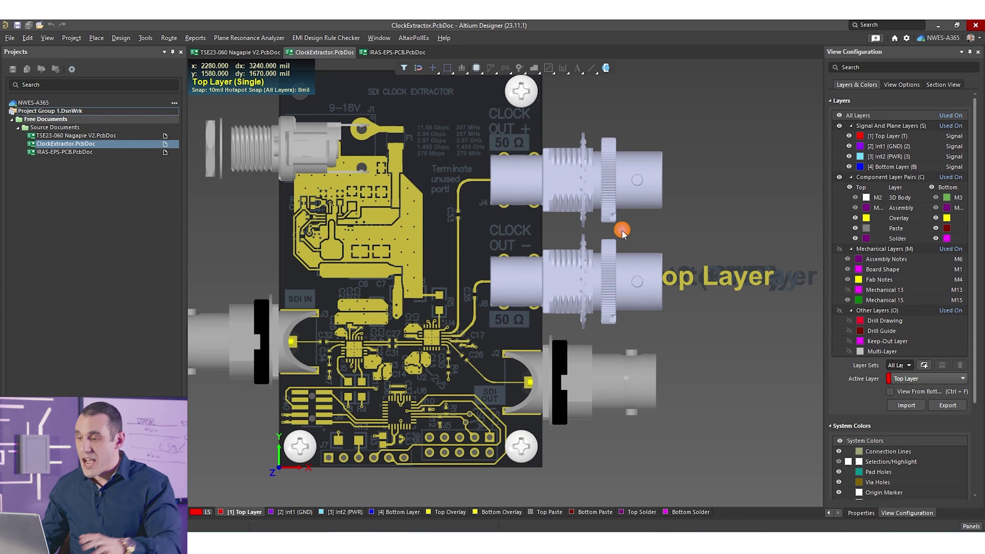
pyautogui.keyDown('ctrl'); pyautogui.scroll(5, 405, 260); pyautogui.keyUp('ctrl')
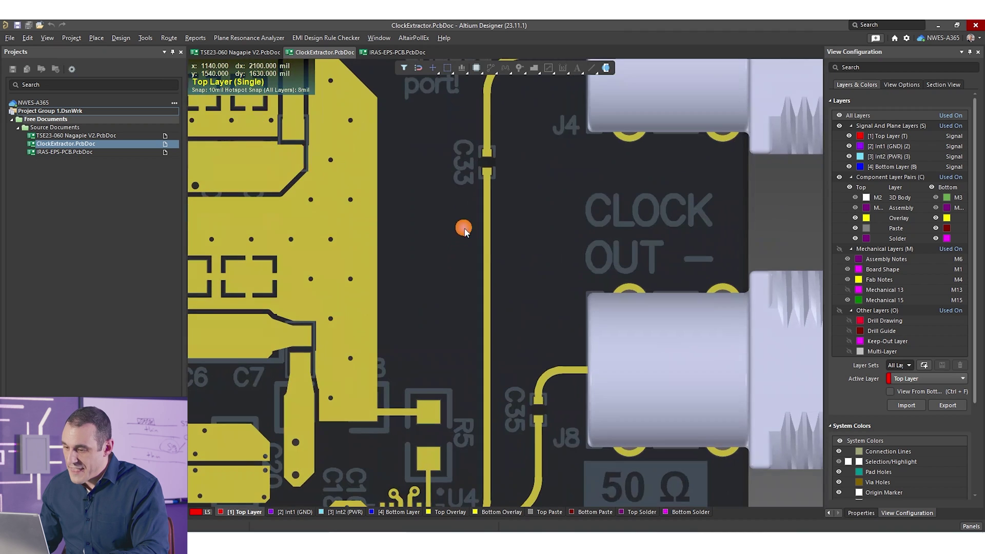
pyautogui.scroll(-2, 462, 226)
pyautogui.moveTo(462, 240); pyautogui.dragTo(479, 126, button='right')
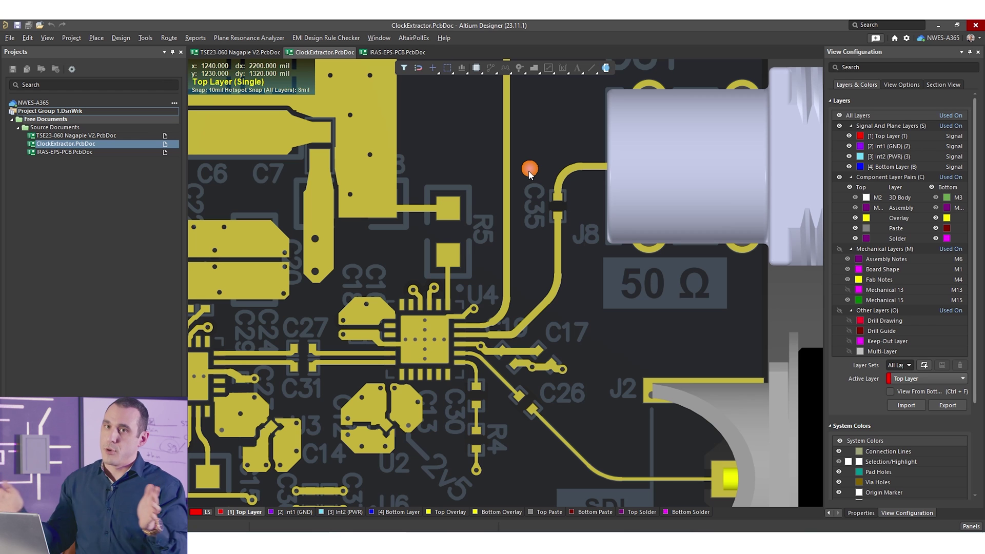
pyautogui.moveTo(523, 158); pyautogui.dragTo(412, 269, button='right')
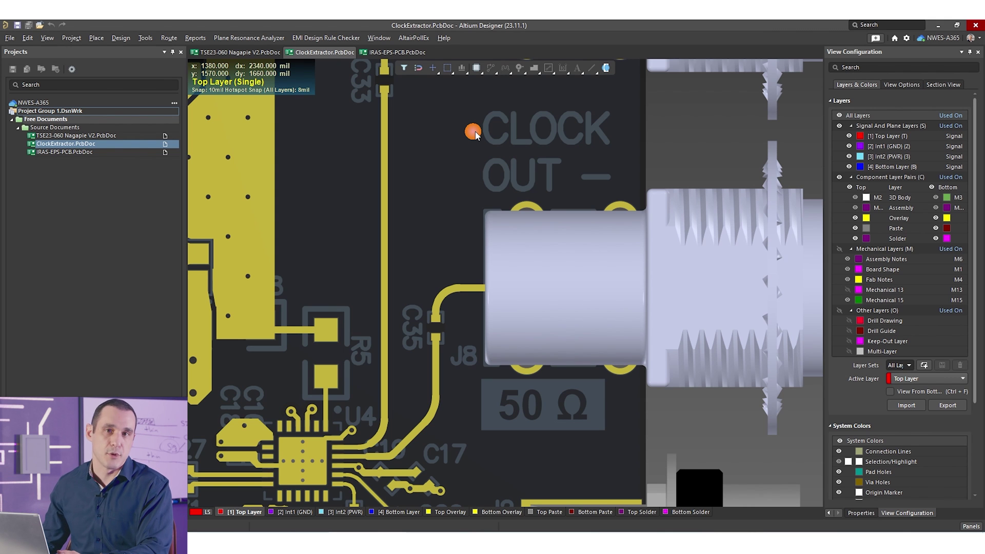
pyautogui.hotkey('ctrl', 'Tab')
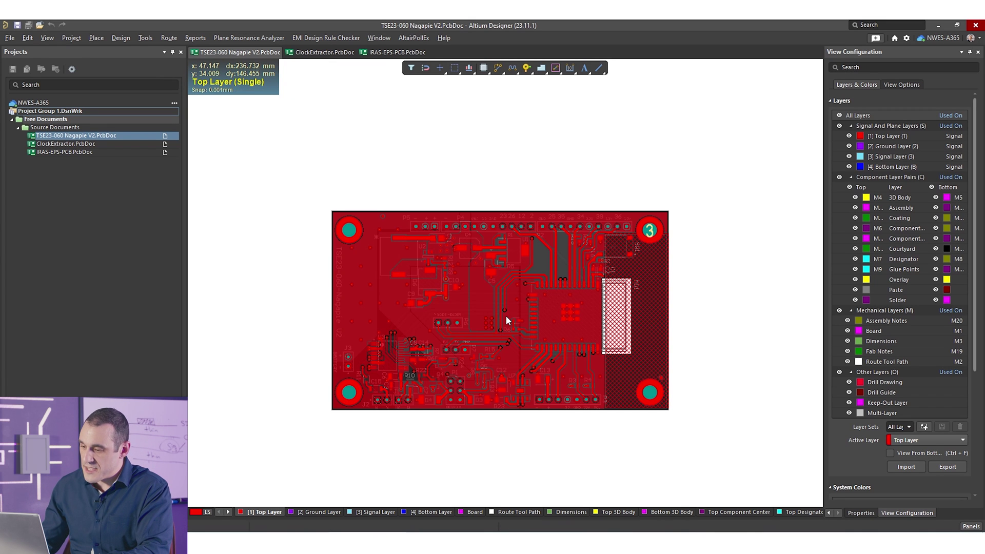
# Zoom in, then step through the Nagapie Ground, Signal and Bottom layers with keypad +.
pyautogui.keyDown('ctrl'); pyautogui.scroll(1, 506, 315); pyautogui.keyUp('ctrl')
pyautogui.moveTo(505, 315); pyautogui.dragTo(478, 316, button='right')
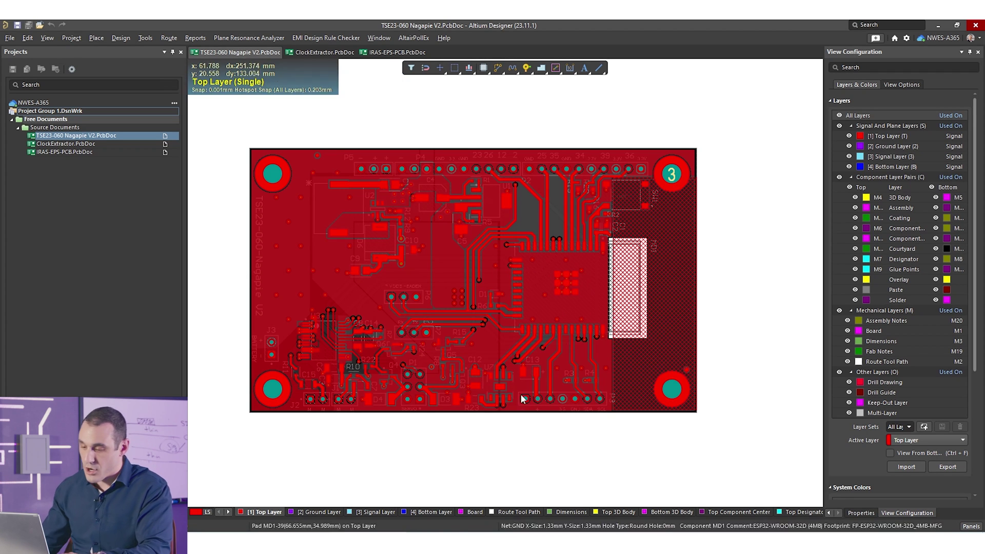
pyautogui.press('KP_Add')
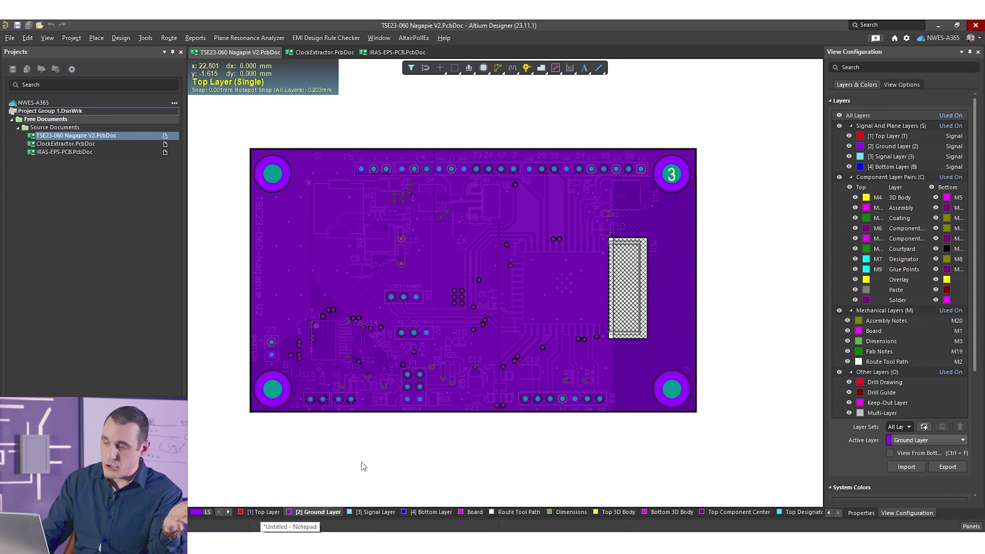
pyautogui.press('KP_Add')
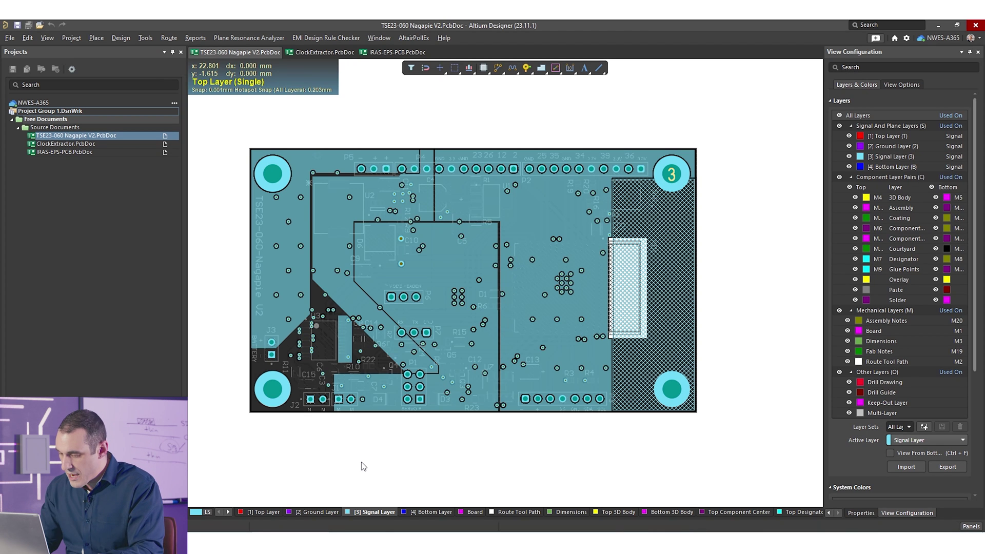
pyautogui.press('KP_Add')
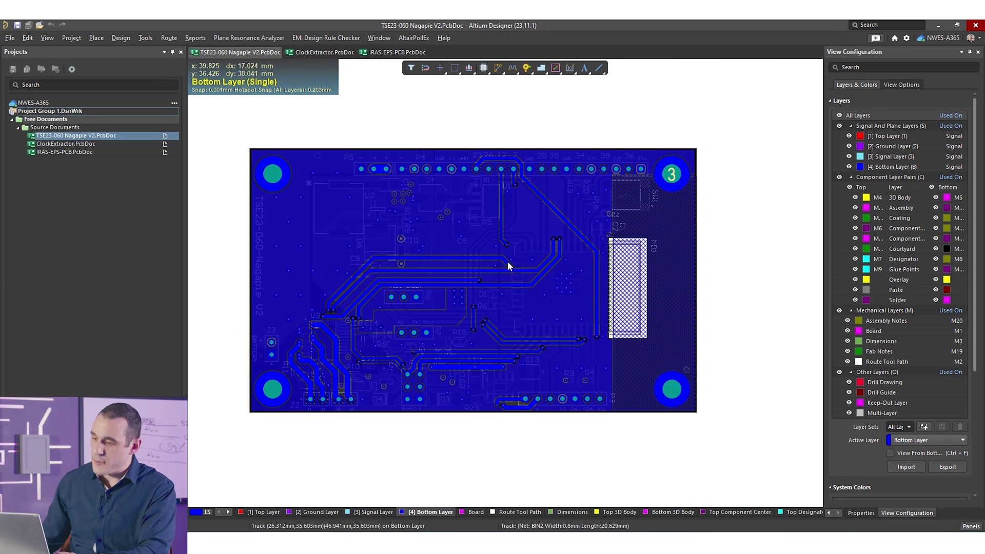
# Bring the whole Nagapie board into view and show the [3] Signal Layer alone.
pyautogui.keyDown('ctrl'); pyautogui.scroll(3, 562, 248); pyautogui.keyUp('ctrl')
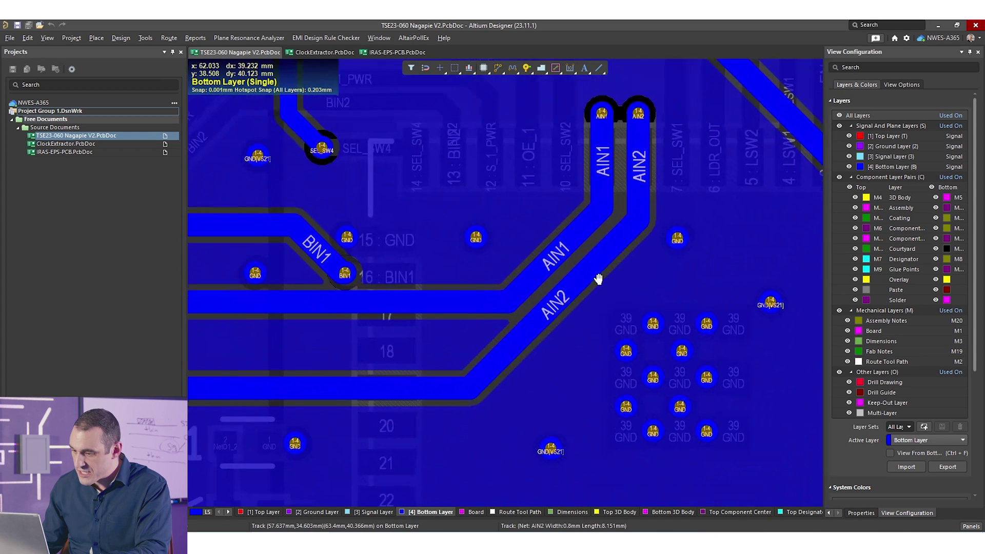
pyautogui.keyDown('ctrl'); pyautogui.scroll(2, 519, 312); pyautogui.keyUp('ctrl')
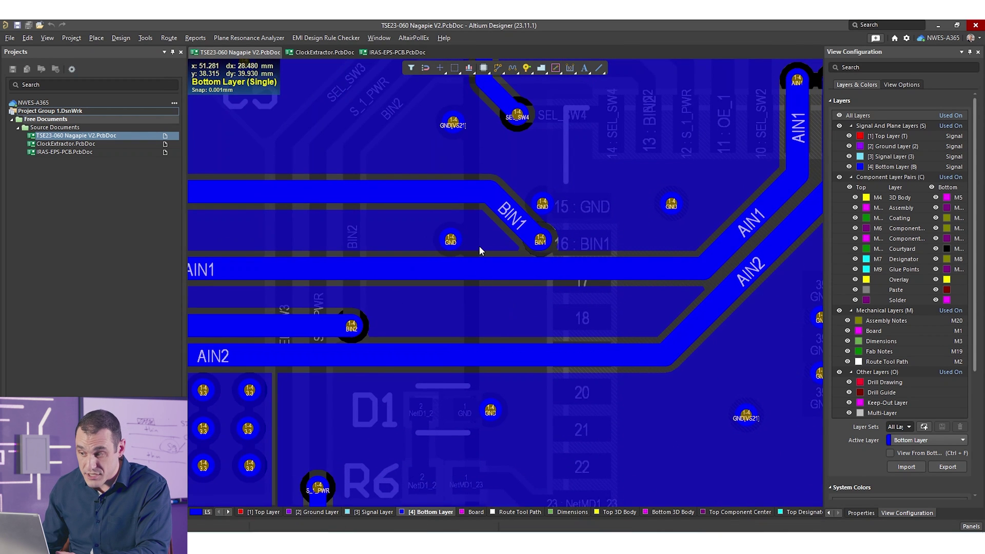
pyautogui.keyDown('ctrl'); pyautogui.scroll(-4, 479, 245); pyautogui.keyUp('ctrl')
pyautogui.keyDown('ctrl'); pyautogui.scroll(4, 405, 285); pyautogui.keyUp('ctrl')
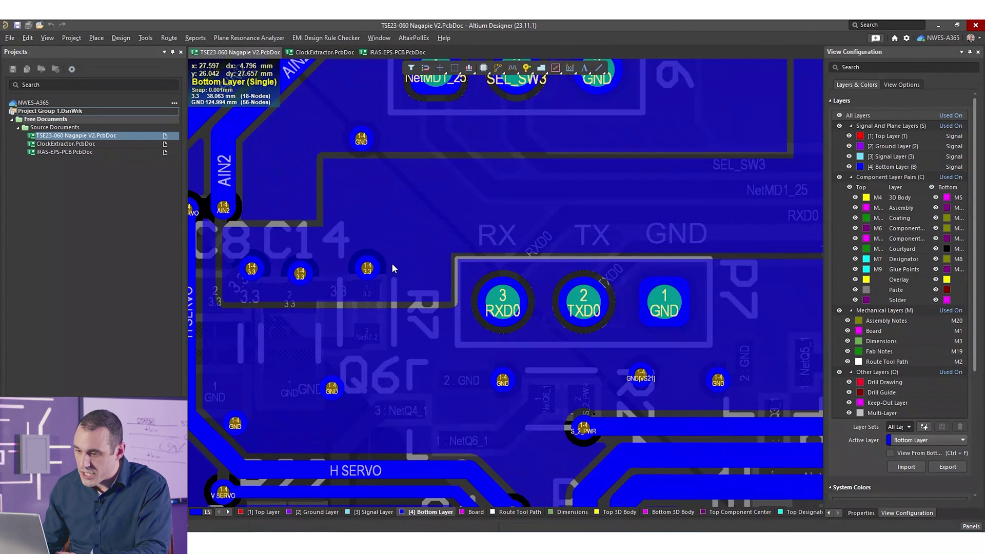
pyautogui.keyDown('ctrl'); pyautogui.scroll(-3, 412, 224); pyautogui.keyUp('ctrl')
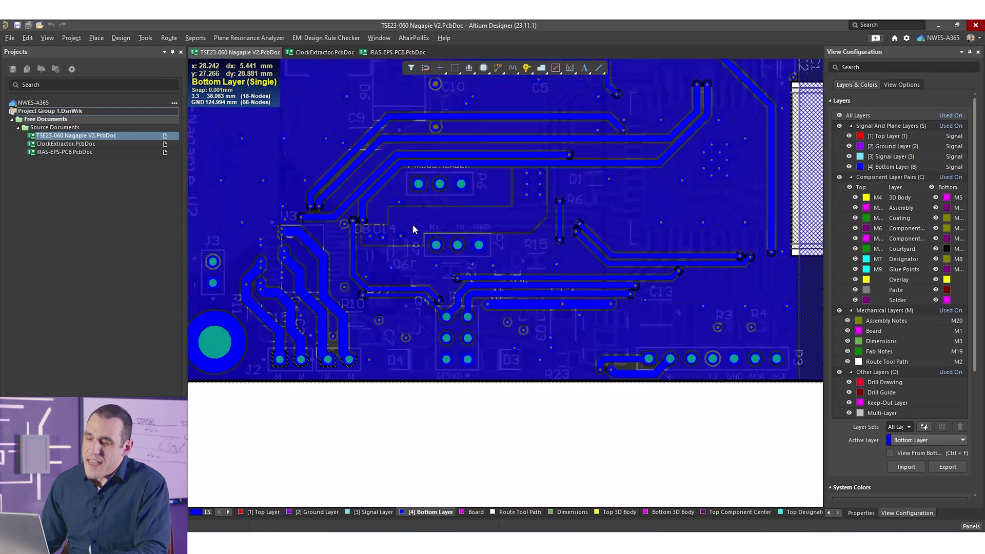
pyautogui.moveTo(492, 187); pyautogui.dragTo(494, 321, button='right')
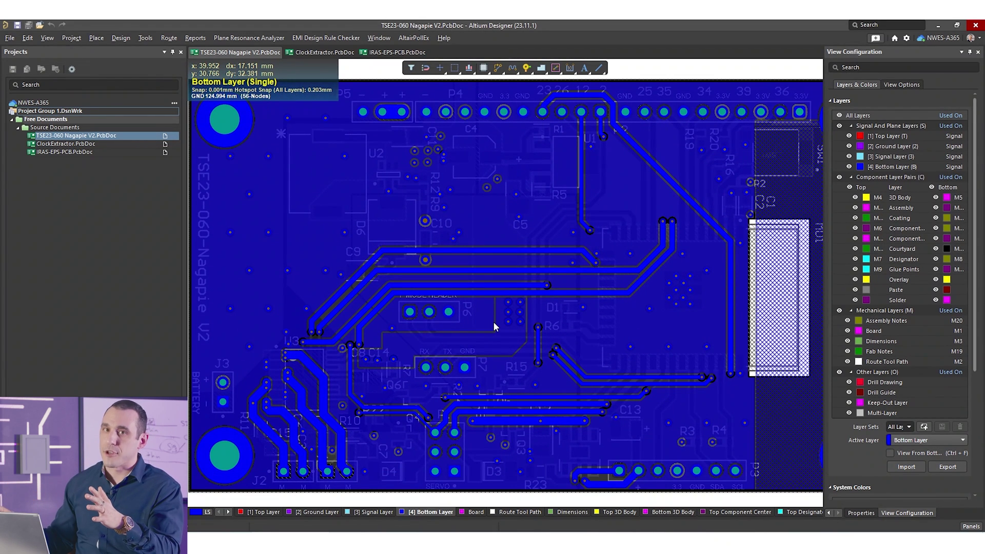
pyautogui.click(370, 512)
pyautogui.keyDown('ctrl'); pyautogui.scroll(-1, 456, 263); pyautogui.keyUp('ctrl')
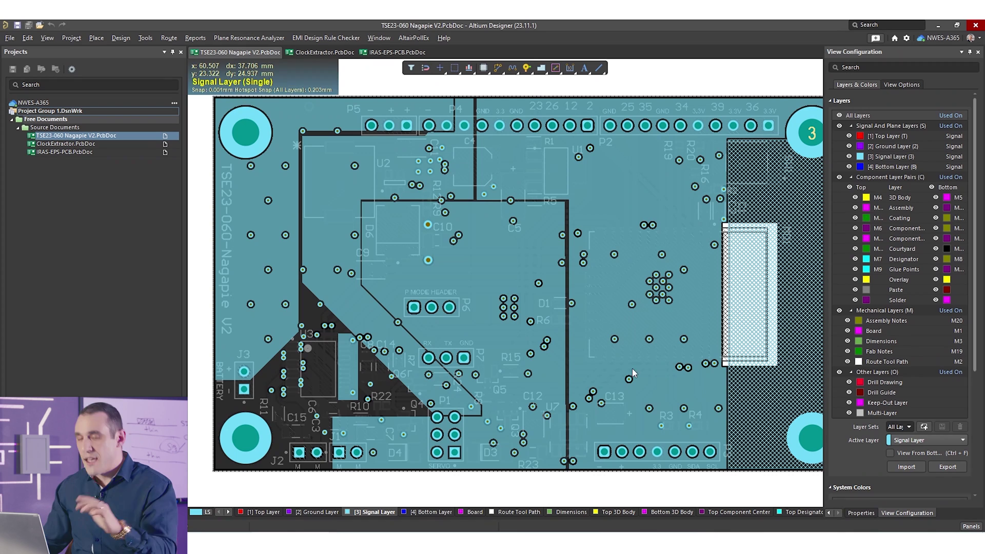
# Show the [4] Bottom Layer alone and zoom around it.
pyautogui.click(455, 512)
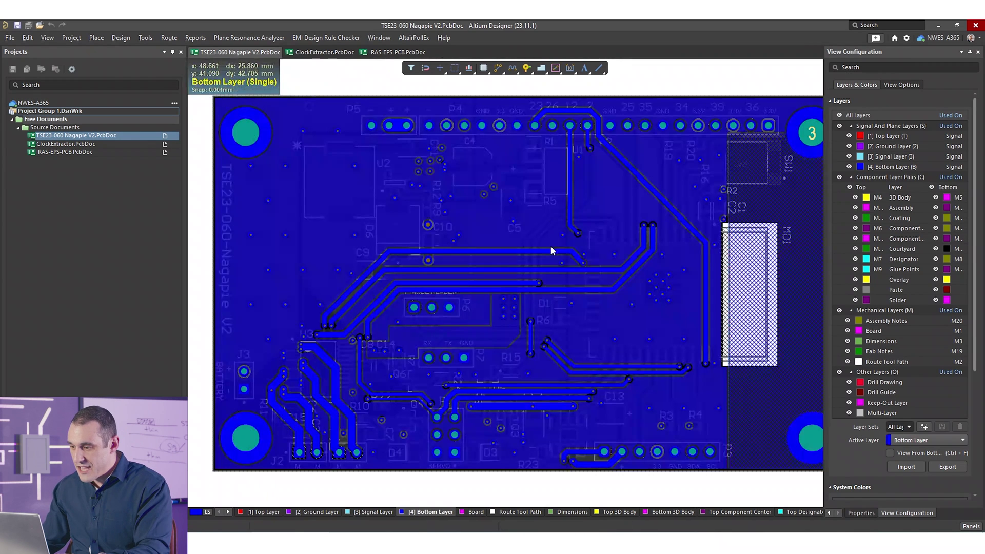
pyautogui.keyDown('ctrl'); pyautogui.scroll(5, 623, 285); pyautogui.keyUp('ctrl')
pyautogui.keyDown('ctrl'); pyautogui.scroll(1, 615, 290); pyautogui.keyUp('ctrl')
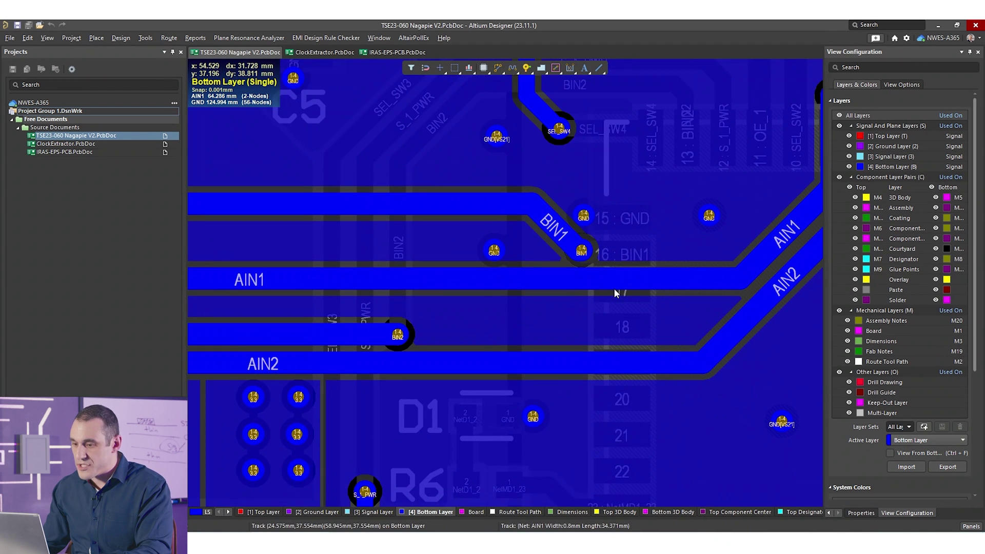
pyautogui.keyDown('ctrl'); pyautogui.scroll(-6, 614, 288); pyautogui.keyUp('ctrl')
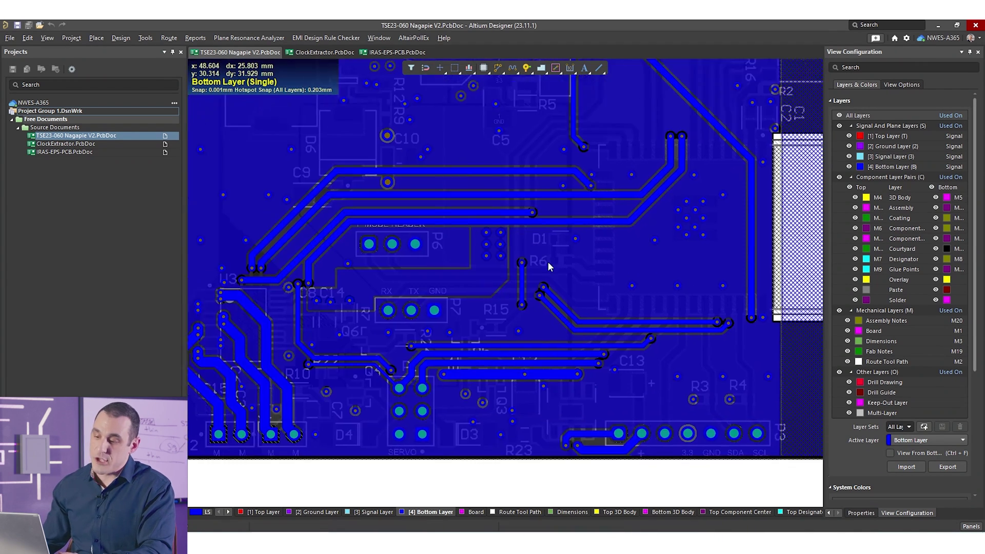
pyautogui.scroll(-4, 548, 263)
pyautogui.keyDown('ctrl'); pyautogui.scroll(-2, 547, 256); pyautogui.keyUp('ctrl')
pyautogui.scroll(3, 528, 308)
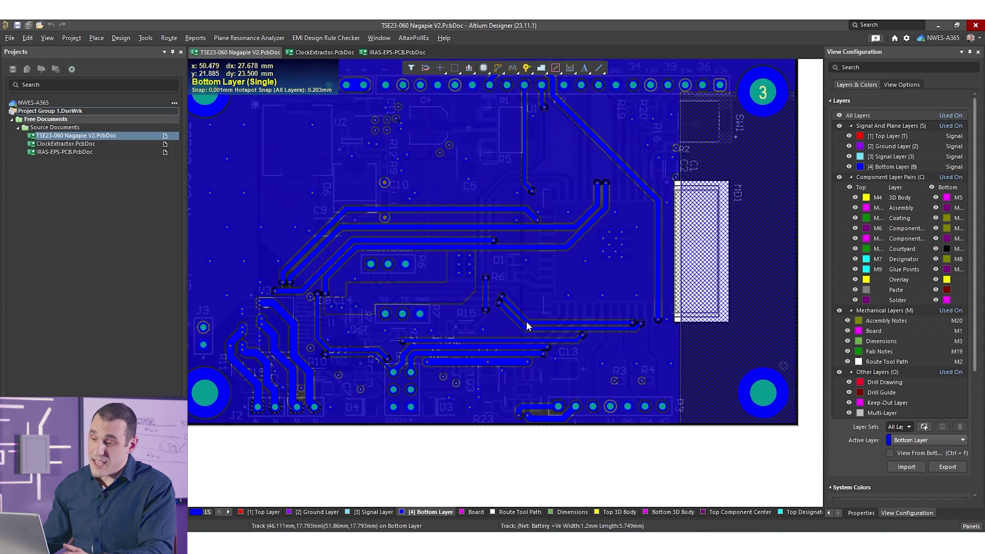
# Compare with the [3] Signal Layer, return to [4] Bottom Layer, and fit the board.
pyautogui.click(379, 512)
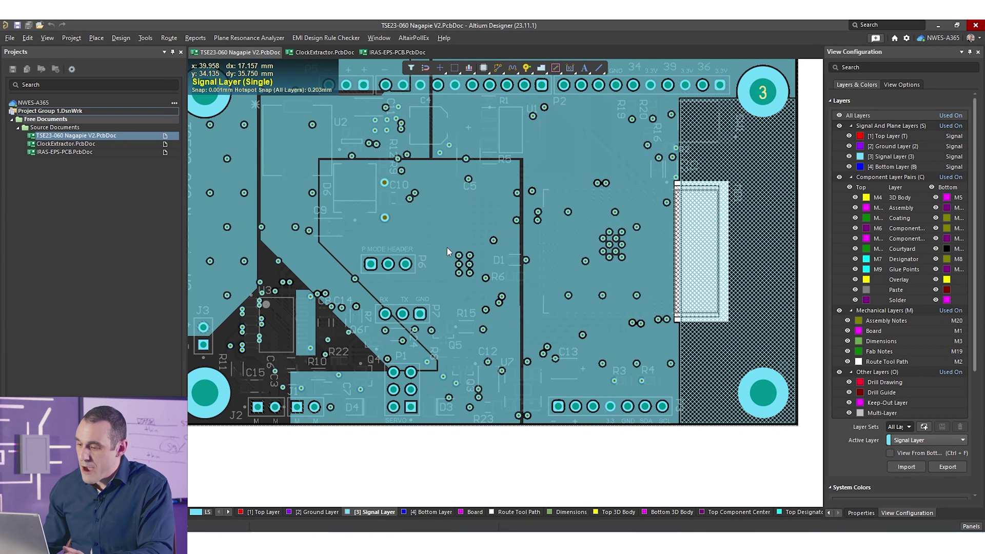
pyautogui.click(440, 511)
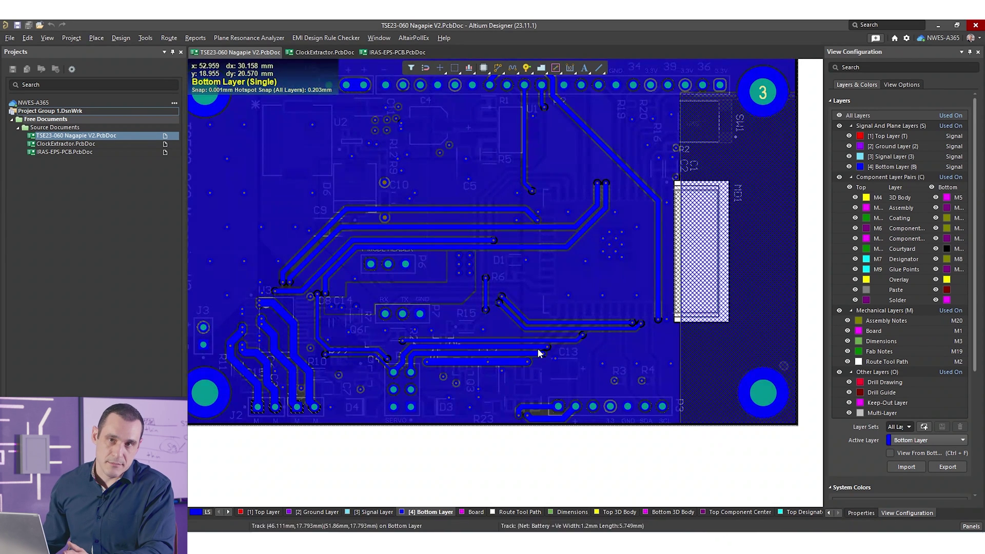
pyautogui.moveTo(555, 307); pyautogui.dragTo(595, 333, button='right')
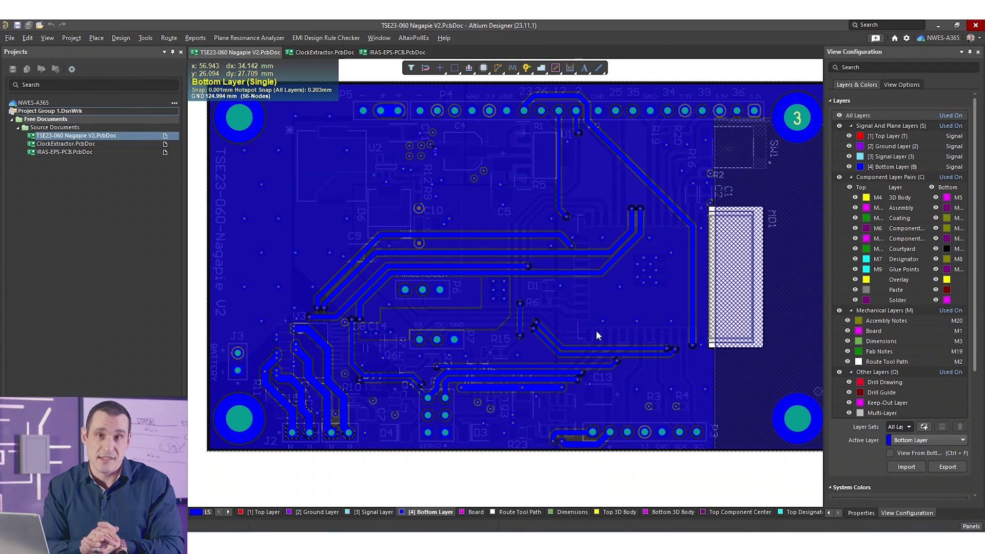
pyautogui.keyDown('ctrl'); pyautogui.scroll(5, 487, 405); pyautogui.keyUp('ctrl')
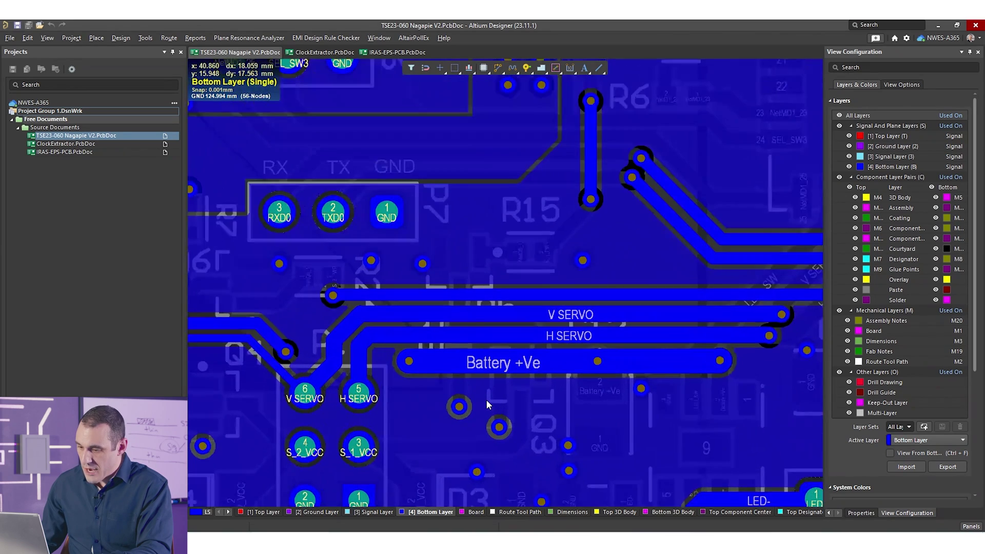
pyautogui.moveTo(394, 399); pyautogui.dragTo(687, 441, button='right')
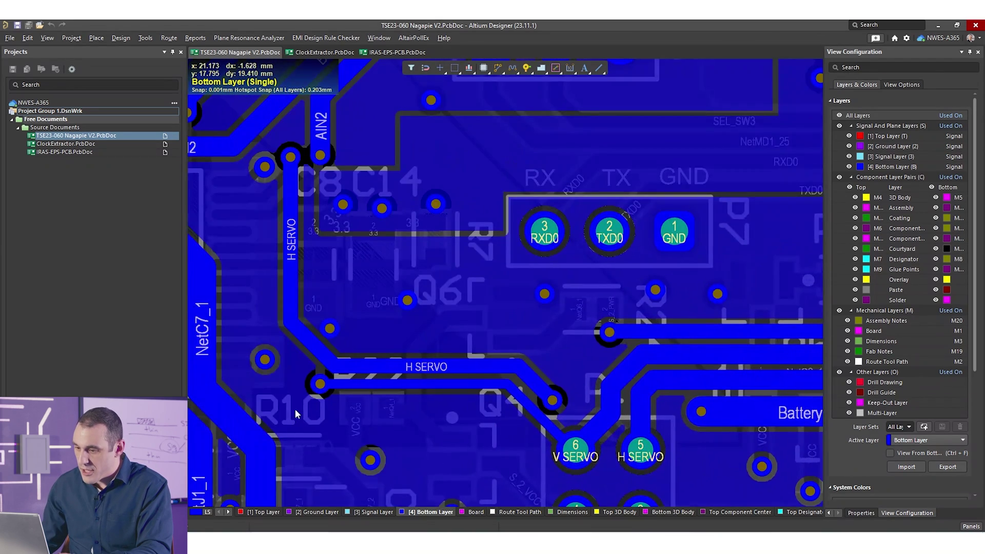
pyautogui.moveTo(295, 409); pyautogui.dragTo(547, 331, button='right')
pyautogui.moveTo(443, 393); pyautogui.dragTo(496, 294, button='right')
pyautogui.keyDown('ctrl'); pyautogui.scroll(2, 462, 346); pyautogui.keyUp('ctrl')
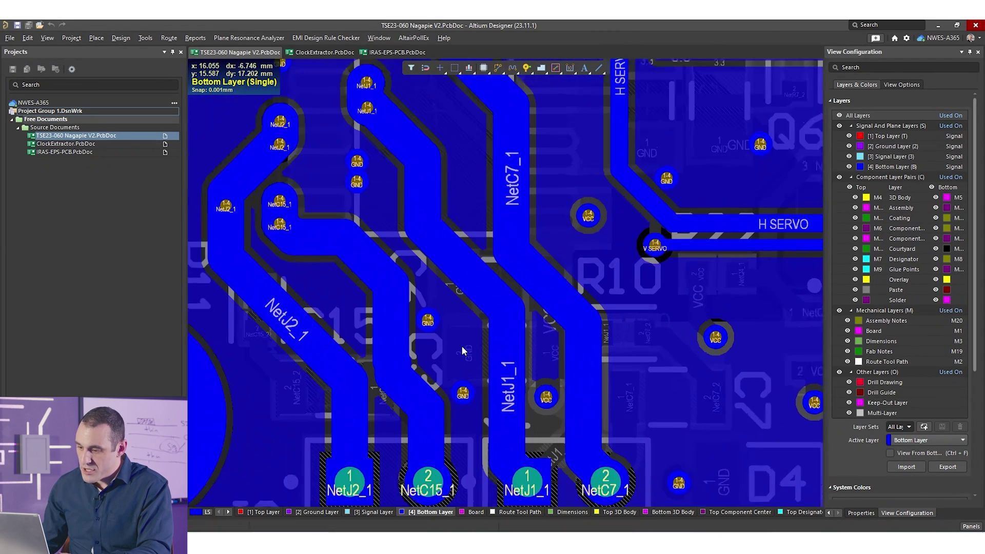
pyautogui.moveTo(411, 218); pyautogui.dragTo(185, 342, button='right')
pyautogui.moveTo(597, 334); pyautogui.dragTo(352, 307, button='right')
pyautogui.moveTo(634, 306); pyautogui.dragTo(405, 320, button='right')
pyautogui.moveTo(631, 392); pyautogui.dragTo(198, 330, button='right')
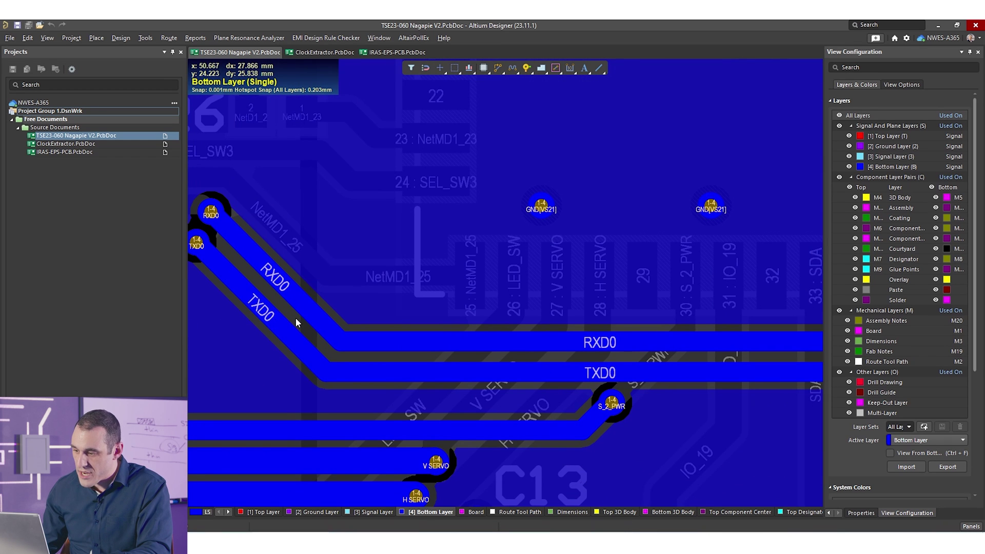
pyautogui.keyDown('ctrl'); pyautogui.scroll(-2, 297, 317); pyautogui.keyUp('ctrl')
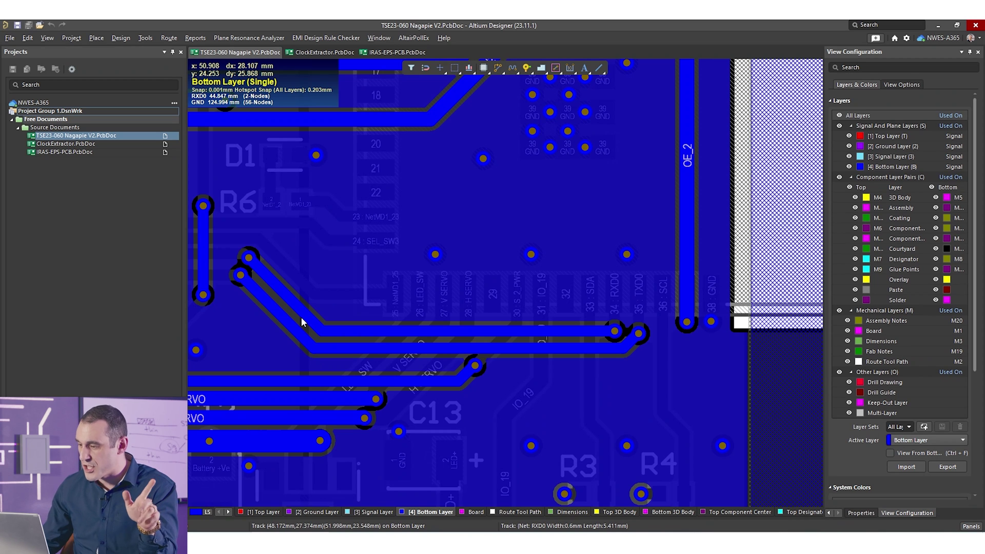
pyautogui.moveTo(302, 319); pyautogui.dragTo(428, 297, button='right')
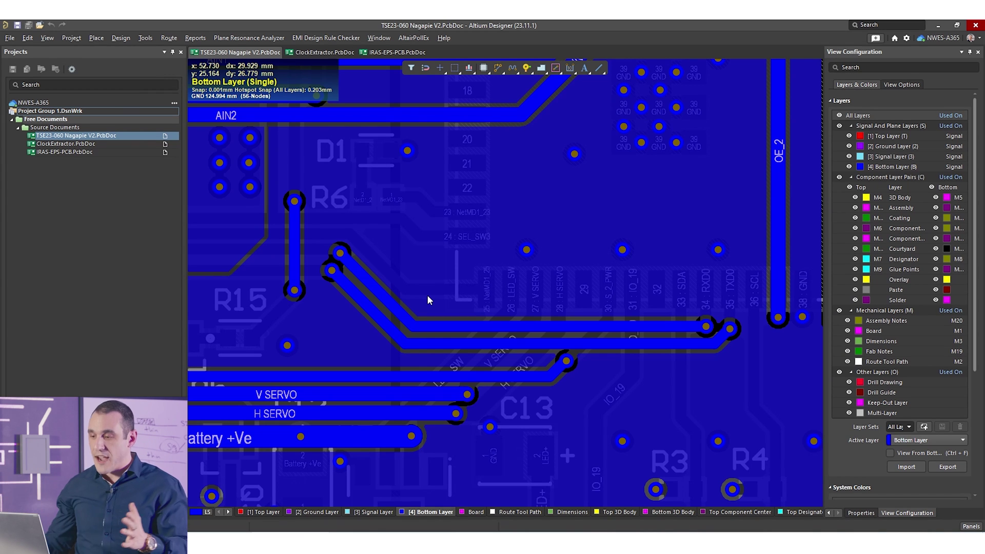
pyautogui.keyDown('ctrl'); pyautogui.scroll(-6, 448, 287); pyautogui.keyUp('ctrl')
pyautogui.moveTo(447, 287); pyautogui.dragTo(554, 415, button='right')
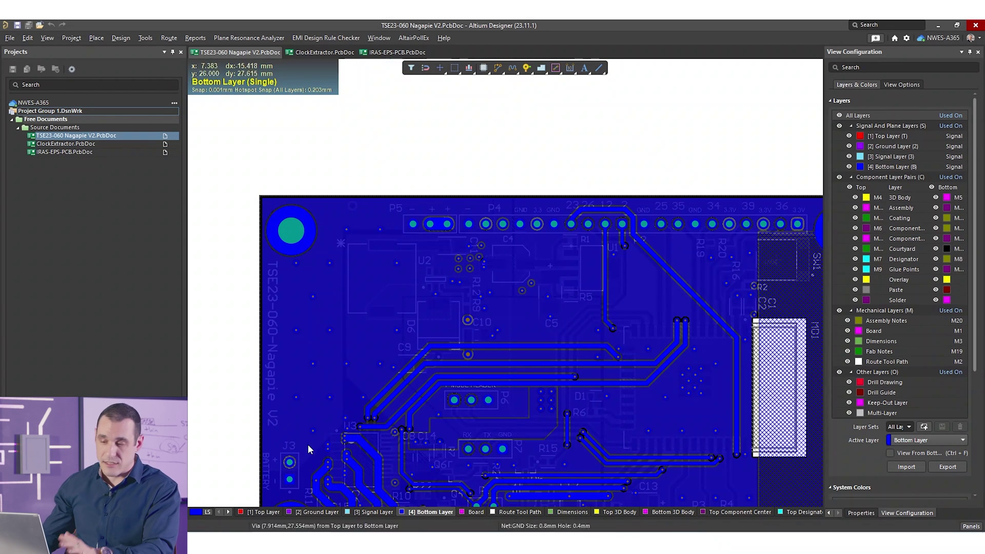
# Show the Nagapie [1] Top Layer alone and zoom in and out on it.
pyautogui.click(263, 512)
pyautogui.scroll(-2, 532, 297)
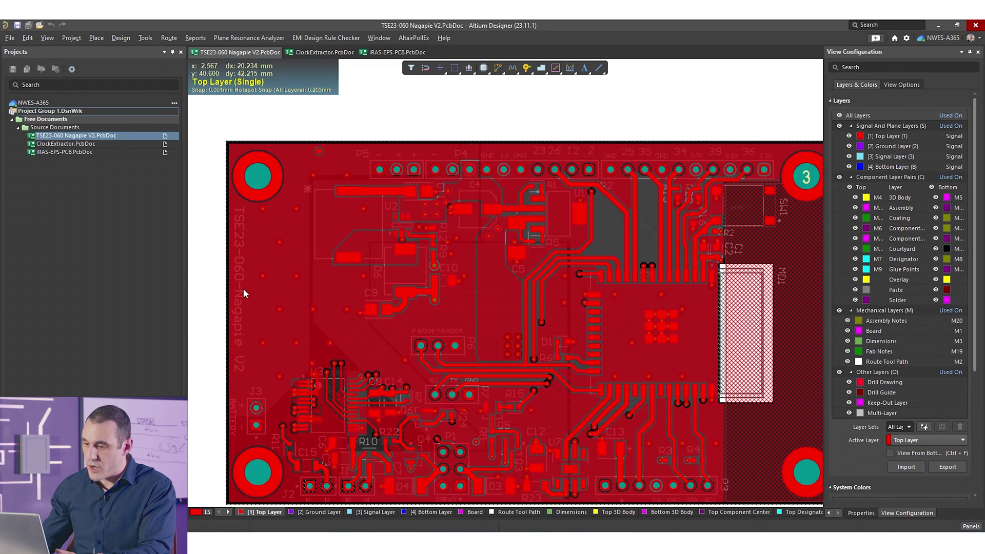
pyautogui.keyDown('ctrl'); pyautogui.scroll(8, 282, 278); pyautogui.keyUp('ctrl')
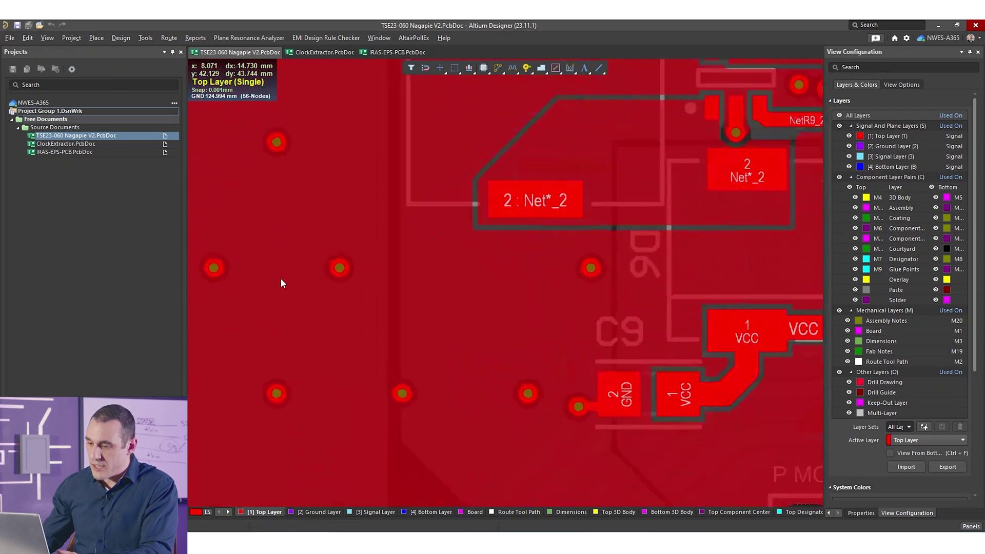
pyautogui.keyDown('ctrl'); pyautogui.scroll(-6, 411, 311); pyautogui.keyUp('ctrl')
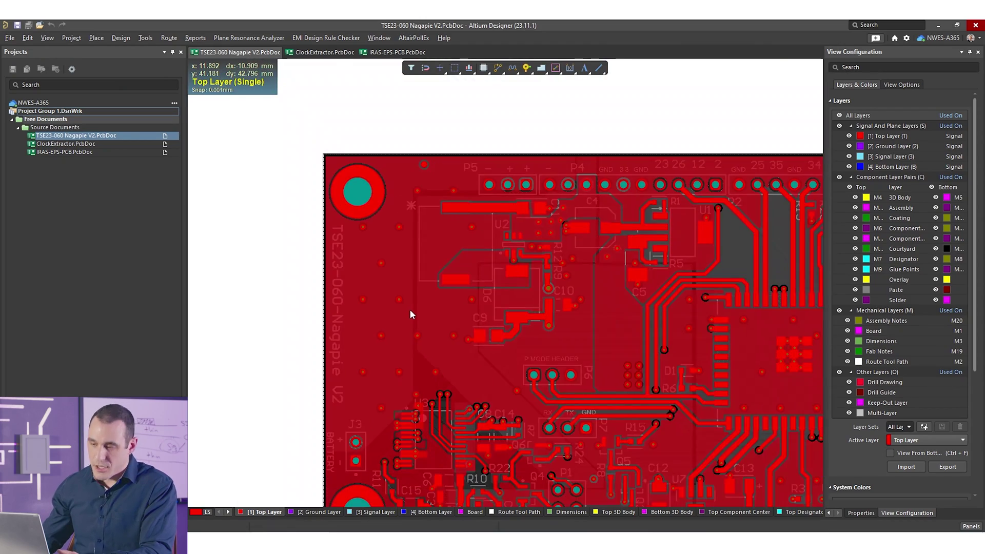